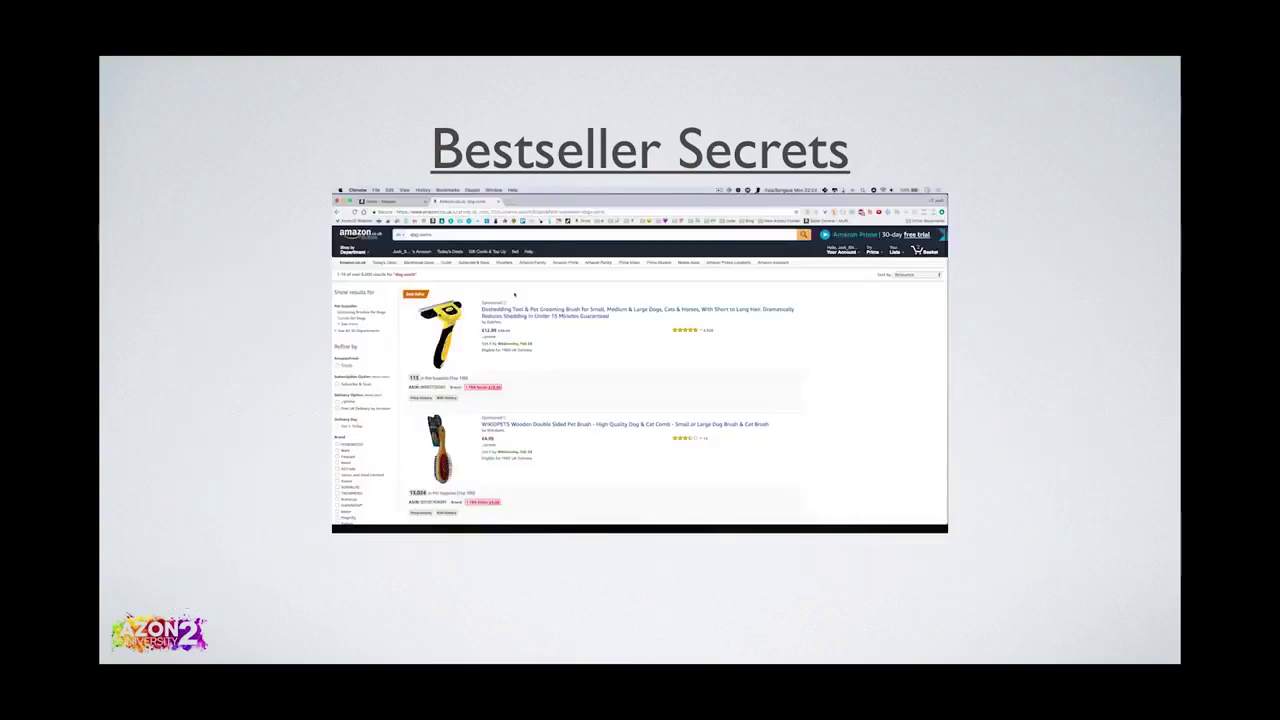
{"action": "key", "text": "Right"}
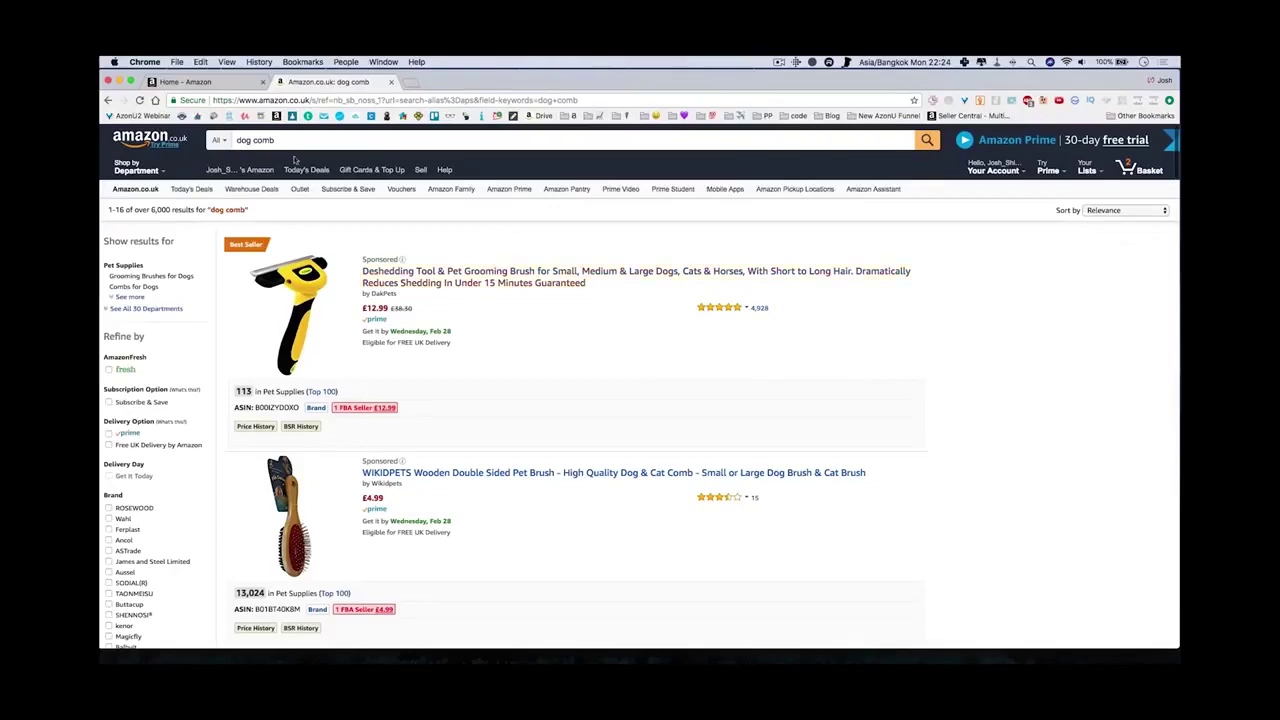
Open the Doggy Dog Comb's Vital Info and check its Pet Supplies > Dogs > Grooming > Combs browse node
{"action": "left_click", "coordinate": [200, 82]}
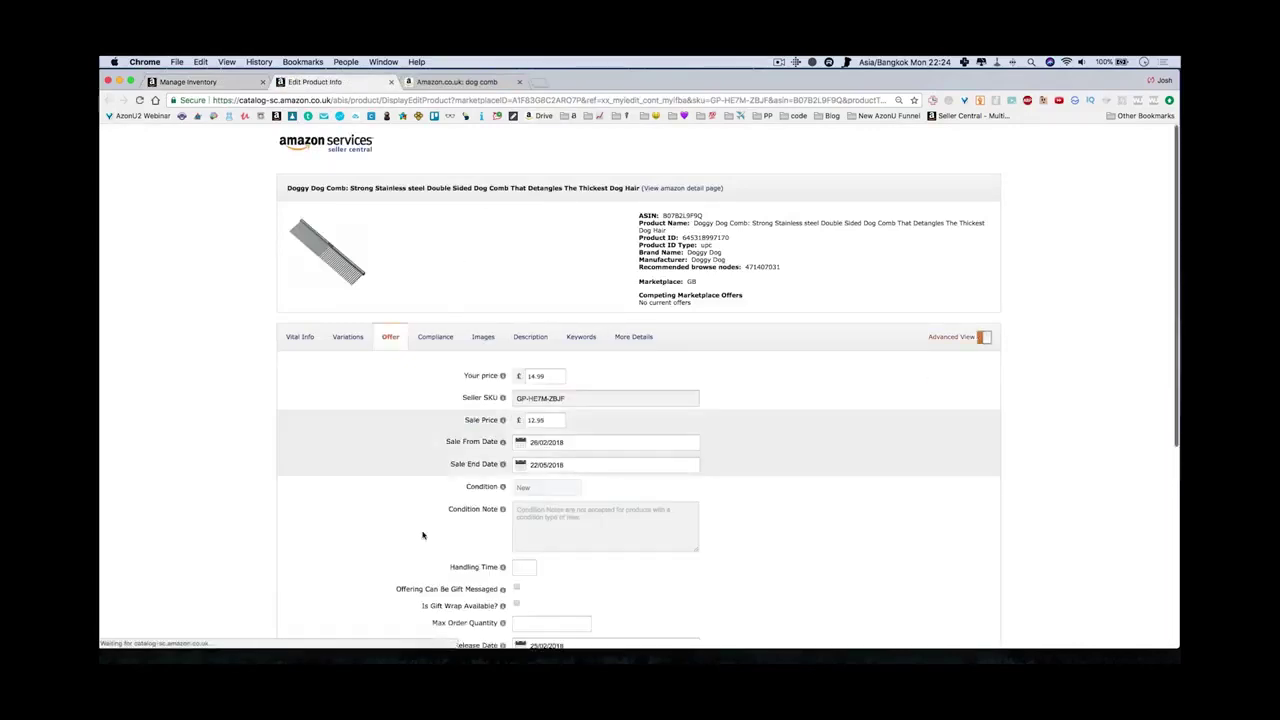
{"action": "scroll", "coordinate": [423, 531], "scroll_direction": "down", "scroll_amount": 1}
{"action": "left_click", "coordinate": [298, 308]}
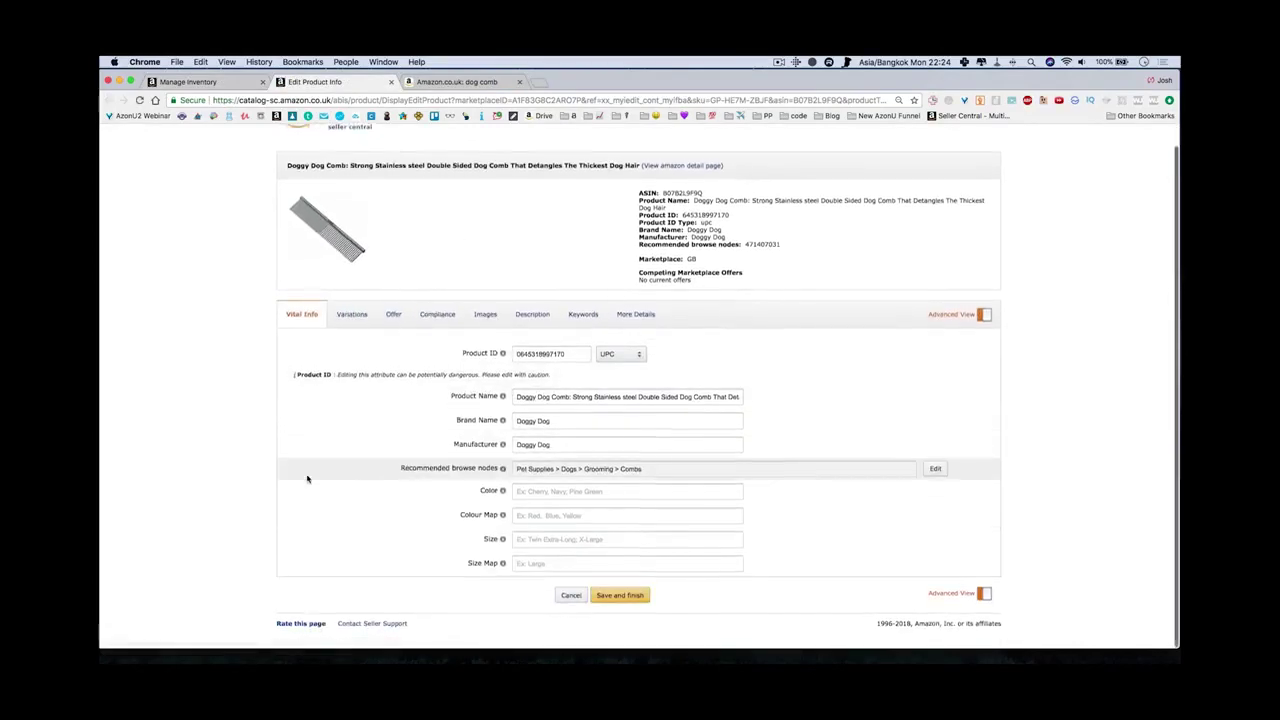
{"action": "left_click_drag", "start_coordinate": [400, 472], "coordinate": [505, 474]}
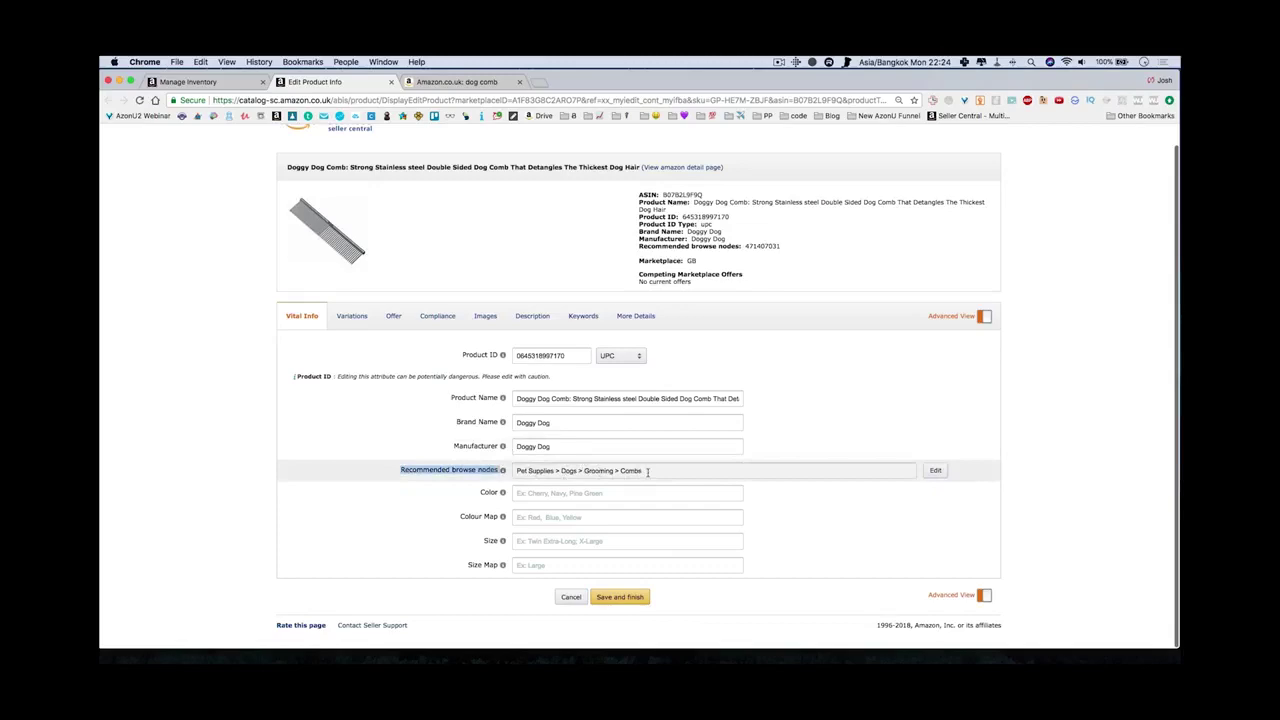
Open the Wahl Metal Pet Comb listing from the dog comb results in a background tab
{"action": "left_click", "coordinate": [458, 81]}
{"action": "scroll", "coordinate": [536, 447], "scroll_direction": "down", "scroll_amount": 10}
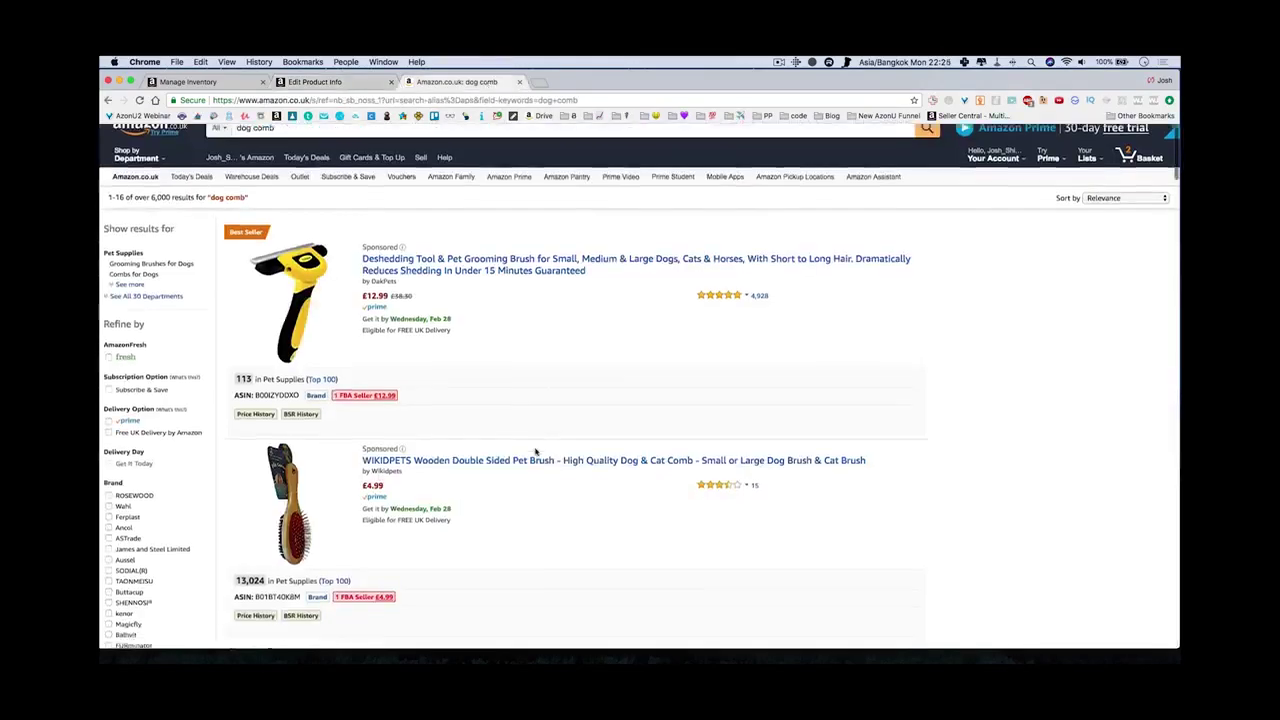
{"action": "scroll", "coordinate": [535, 450], "scroll_direction": "down", "scroll_amount": 2}
{"action": "scroll", "coordinate": [520, 380], "scroll_direction": "up", "scroll_amount": 2}
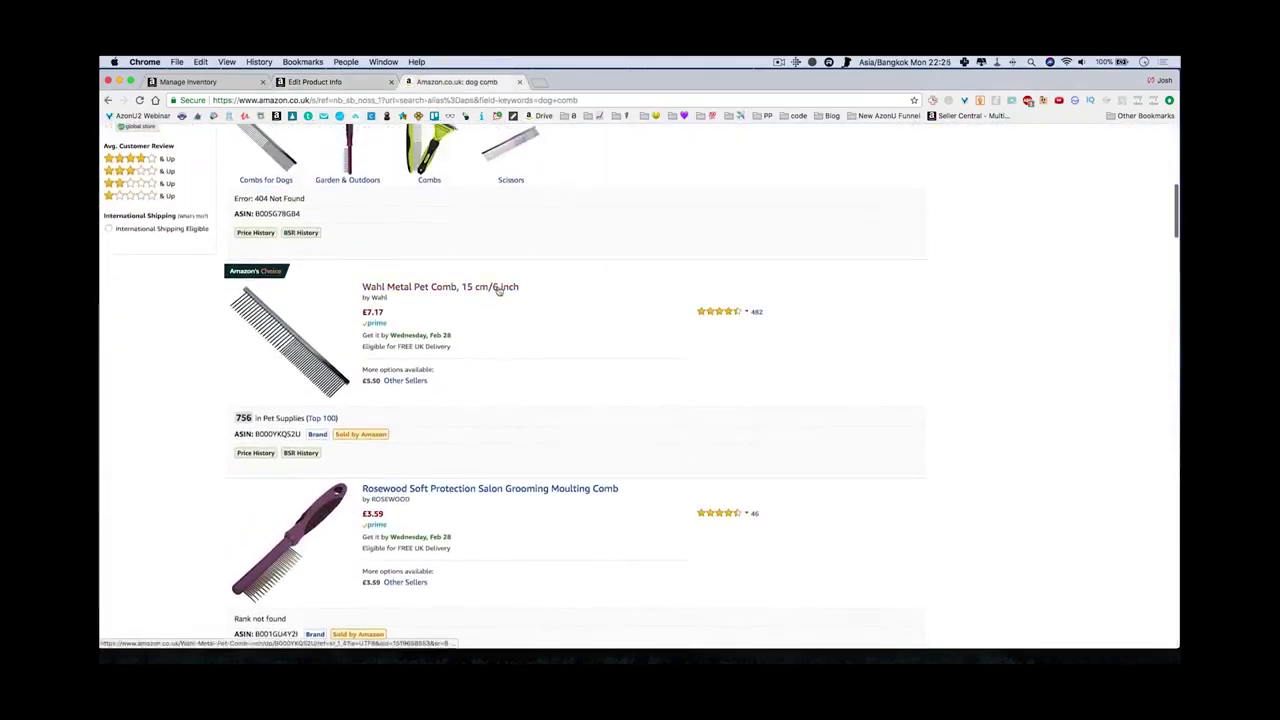
{"action": "right_click", "coordinate": [502, 290]}
{"action": "left_click", "coordinate": [535, 293]}
Open the Rosewood comb and stainless steel comb listings in background tabs
{"action": "scroll", "coordinate": [503, 394], "scroll_direction": "down", "scroll_amount": 5}
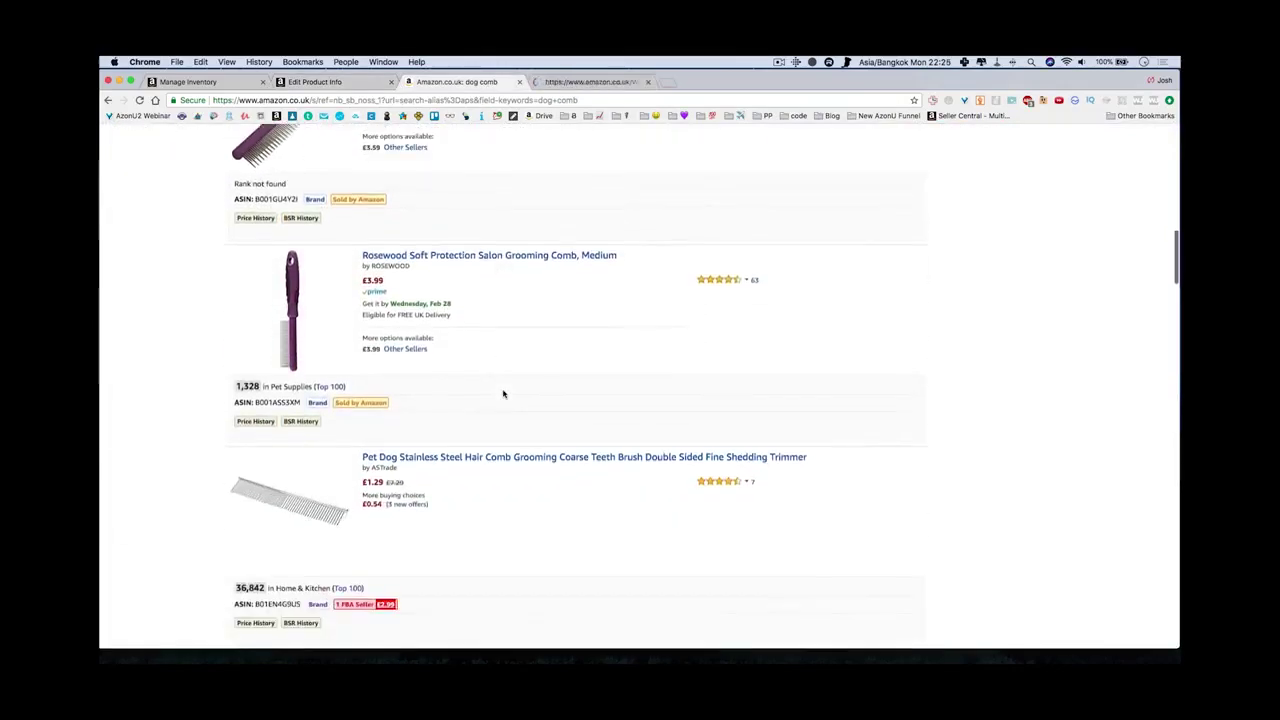
{"action": "right_click", "coordinate": [469, 256]}
{"action": "left_click", "coordinate": [492, 274]}
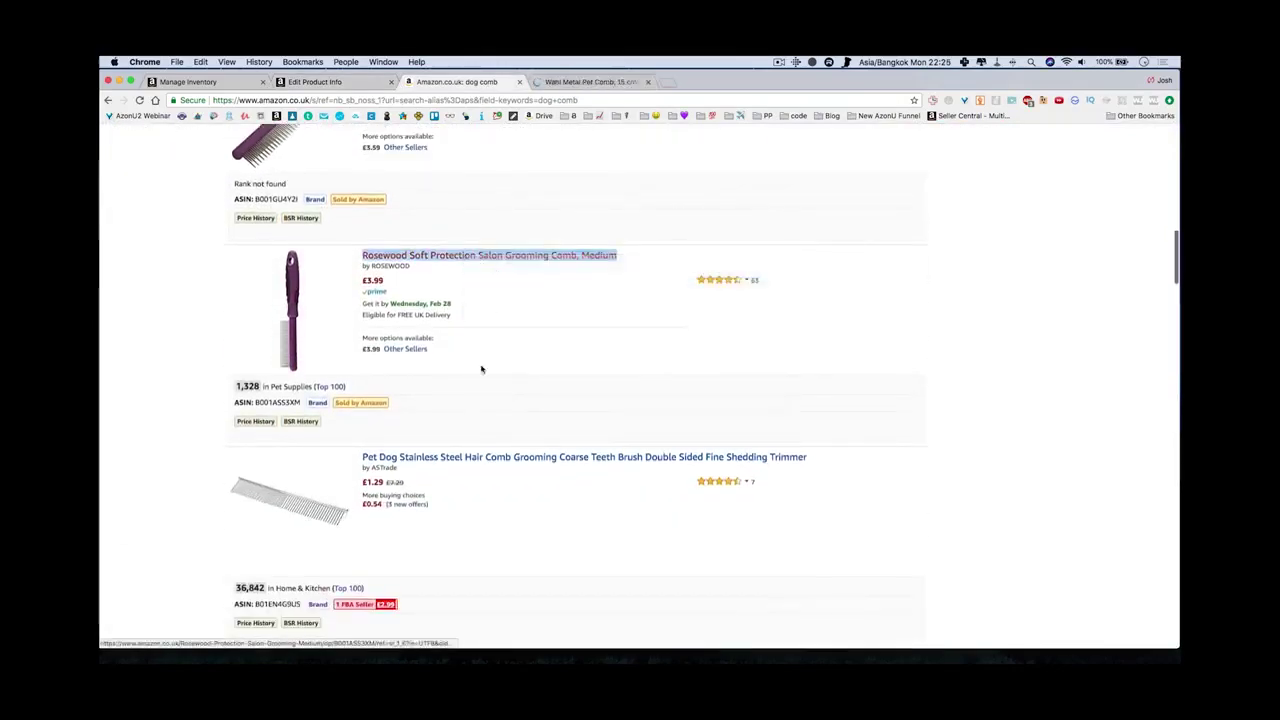
{"action": "left_click_drag", "start_coordinate": [100, 150], "coordinate": [358, 150]}
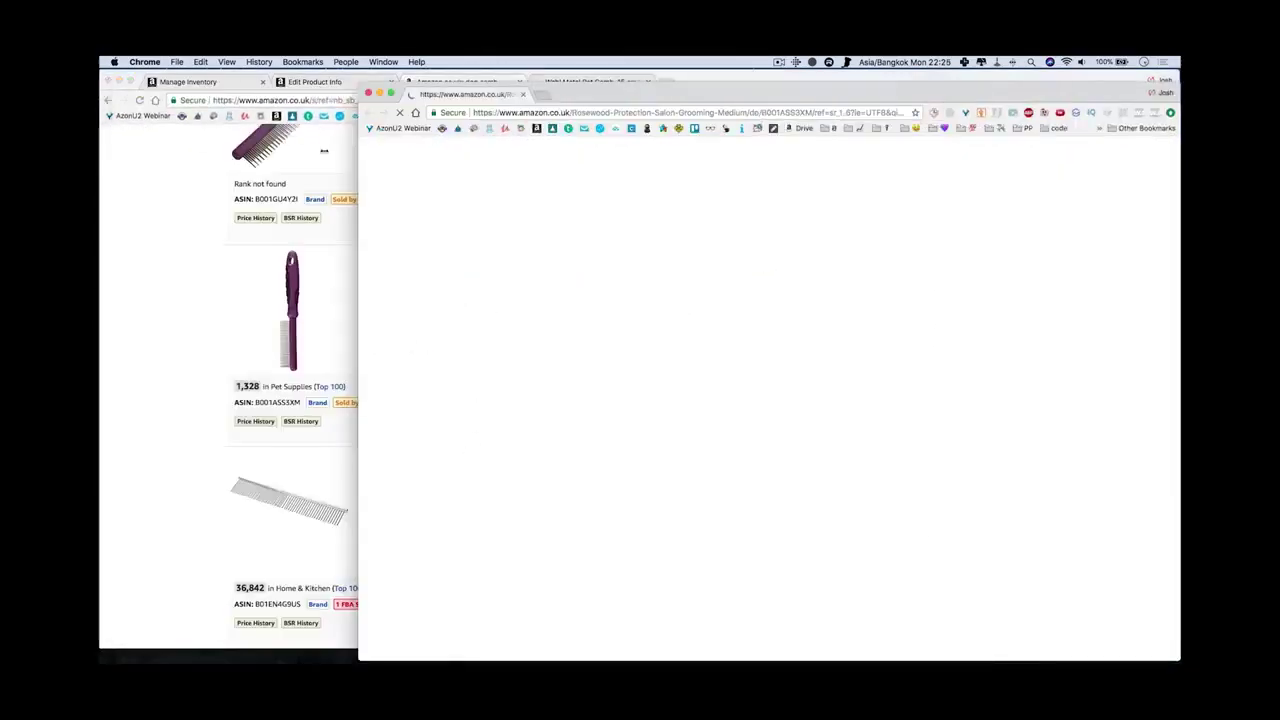
{"action": "left_click", "coordinate": [367, 93]}
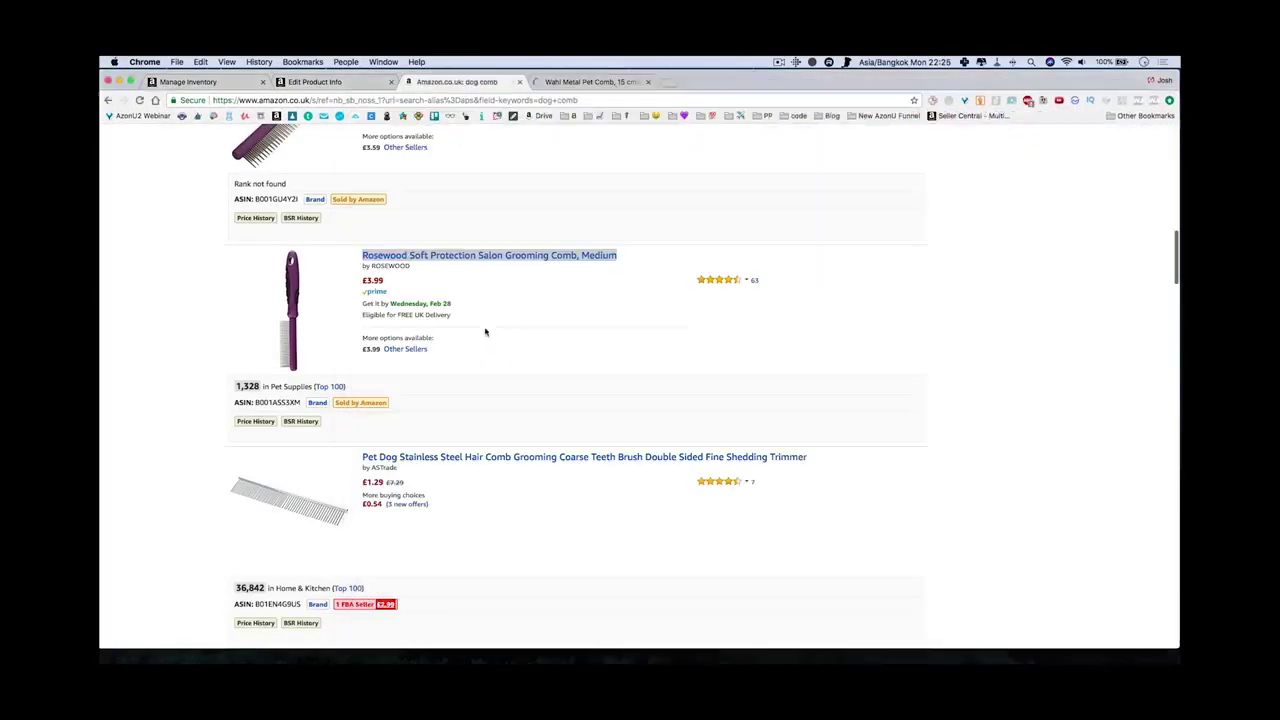
{"action": "right_click", "coordinate": [493, 258]}
{"action": "left_click", "coordinate": [545, 260]}
{"action": "right_click", "coordinate": [424, 459]}
{"action": "left_click", "coordinate": [460, 462]}
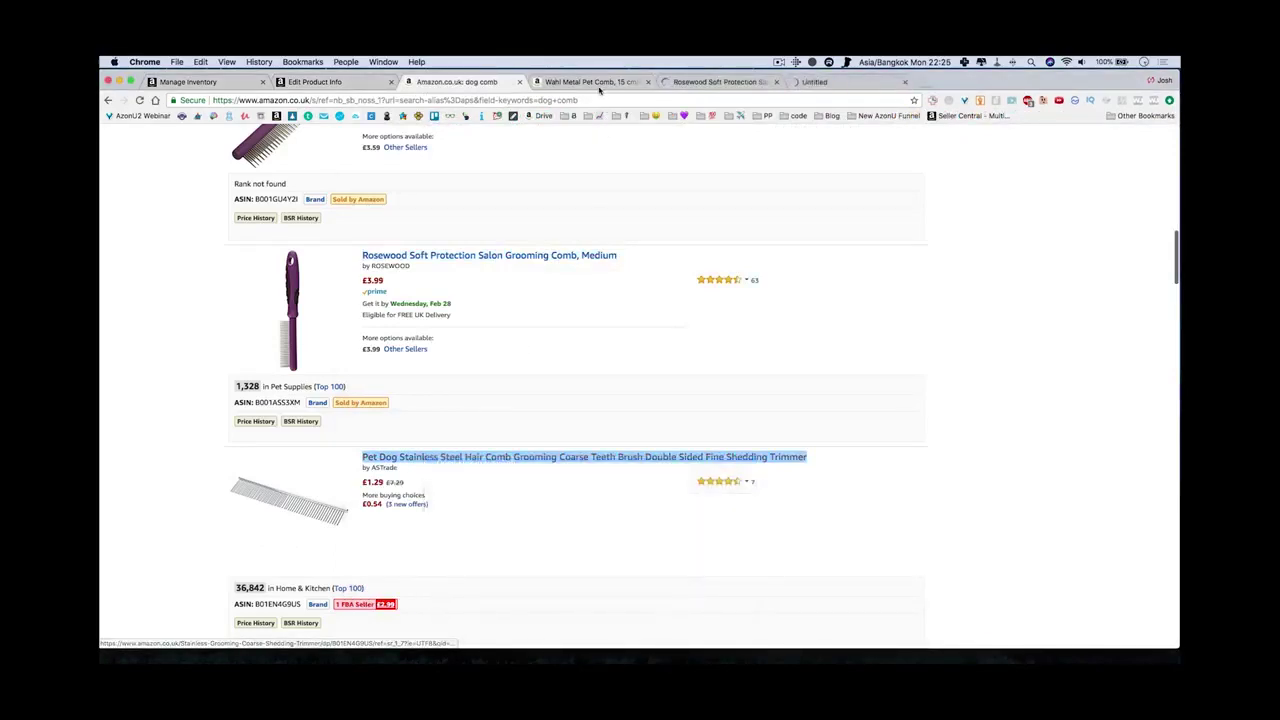
Review the Wahl, Rosewood and stainless steel comb pages' category ranks, closing each one
{"action": "left_click", "coordinate": [598, 83]}
{"action": "scroll", "coordinate": [598, 495], "scroll_direction": "down", "scroll_amount": 15}
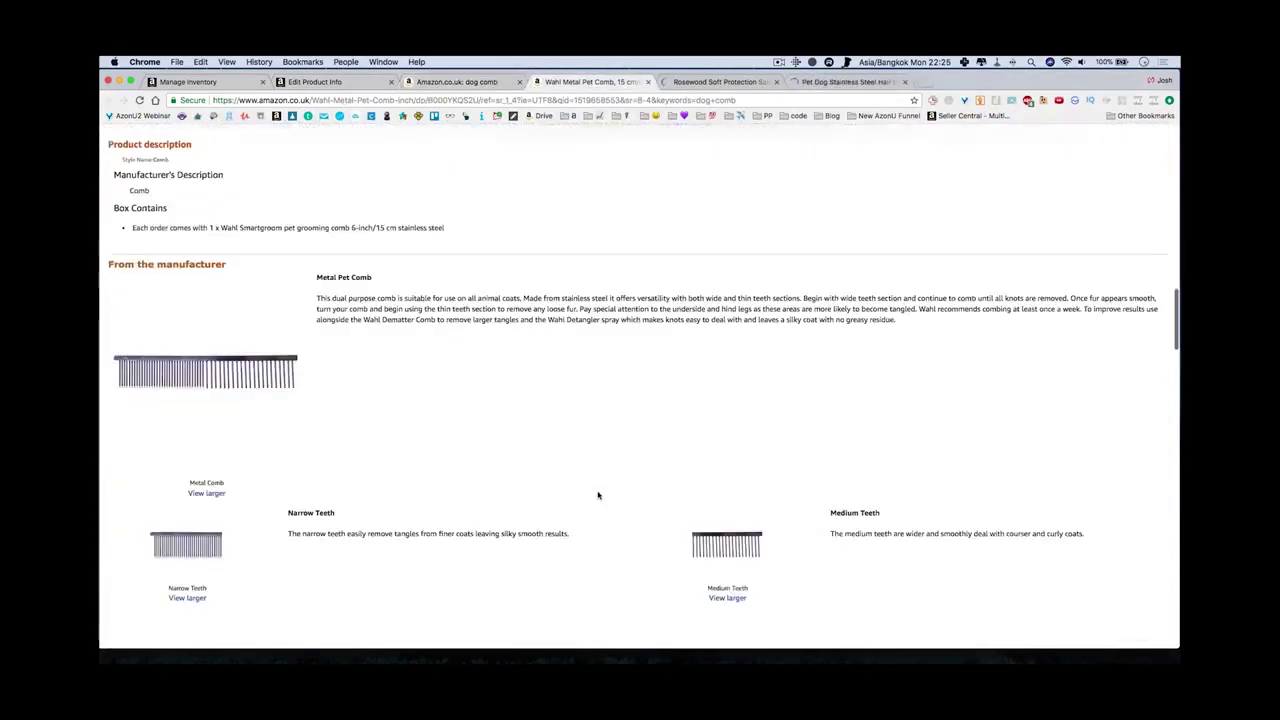
{"action": "scroll", "coordinate": [598, 495], "scroll_direction": "up", "scroll_amount": 3}
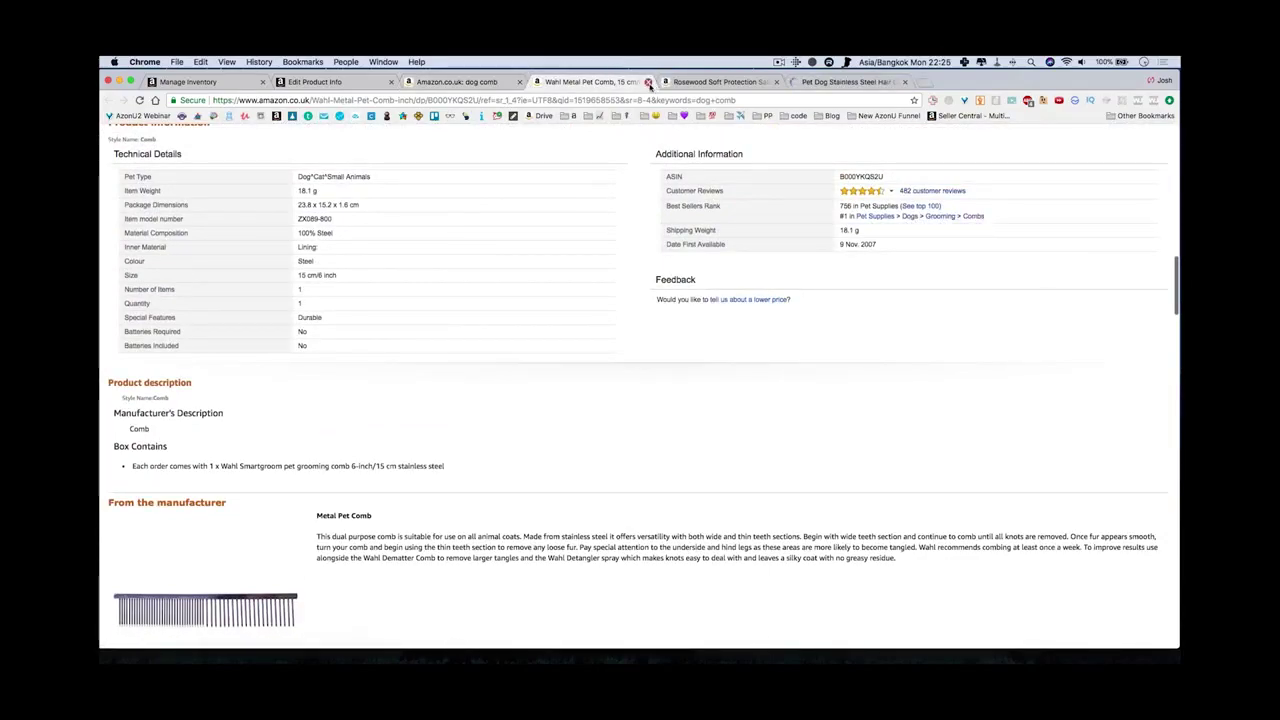
{"action": "left_click", "coordinate": [649, 83]}
{"action": "scroll", "coordinate": [781, 314], "scroll_direction": "down", "scroll_amount": 10}
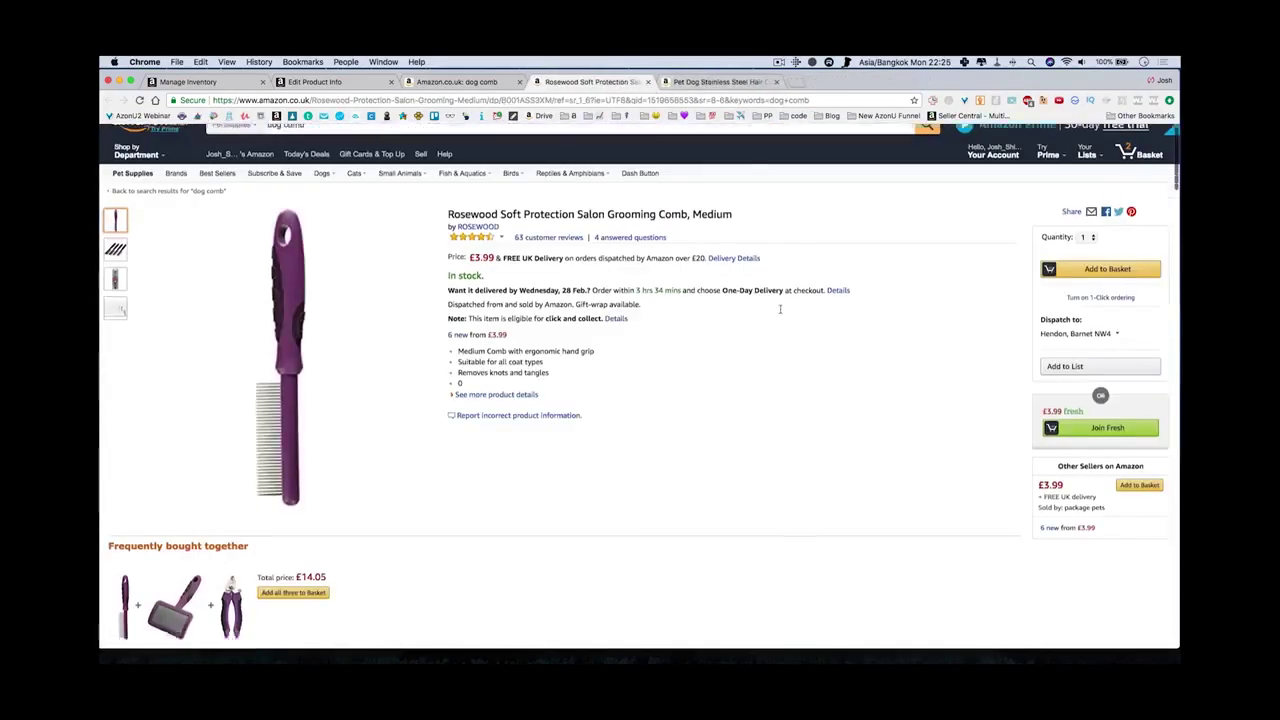
{"action": "scroll", "coordinate": [781, 314], "scroll_direction": "down", "scroll_amount": 4}
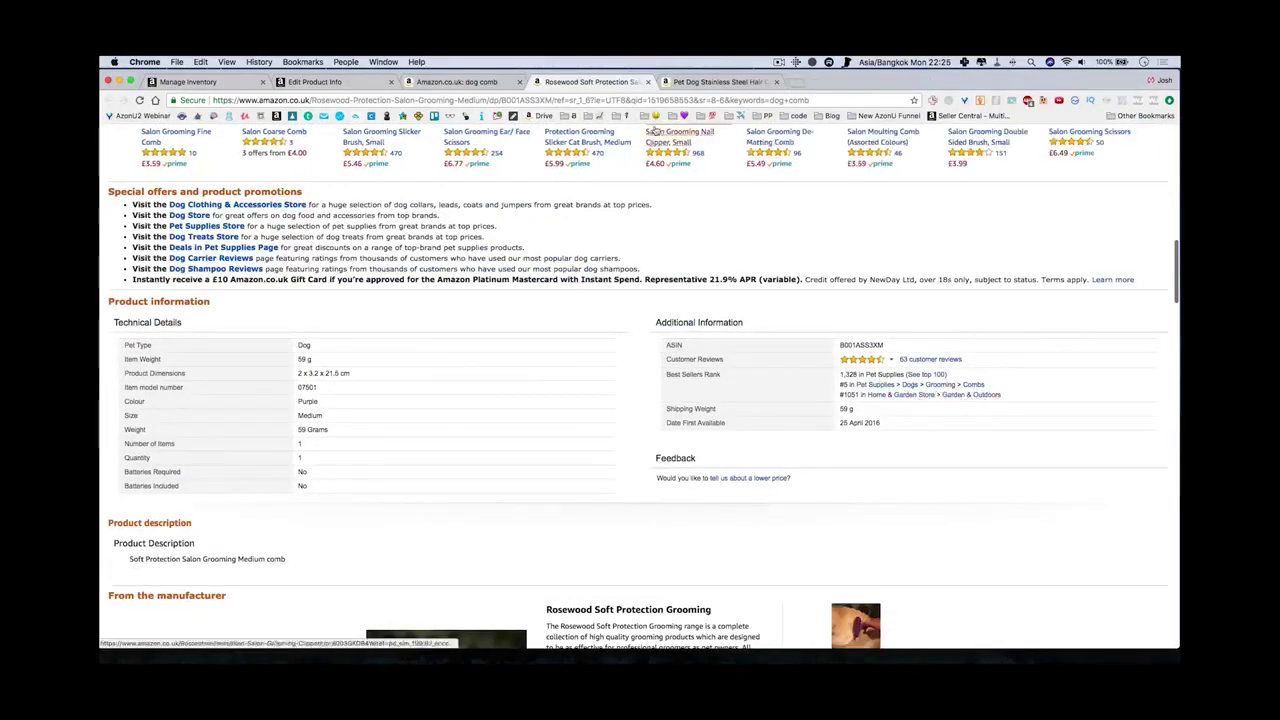
{"action": "left_click", "coordinate": [648, 81]}
{"action": "scroll", "coordinate": [663, 458], "scroll_direction": "down", "scroll_amount": 10}
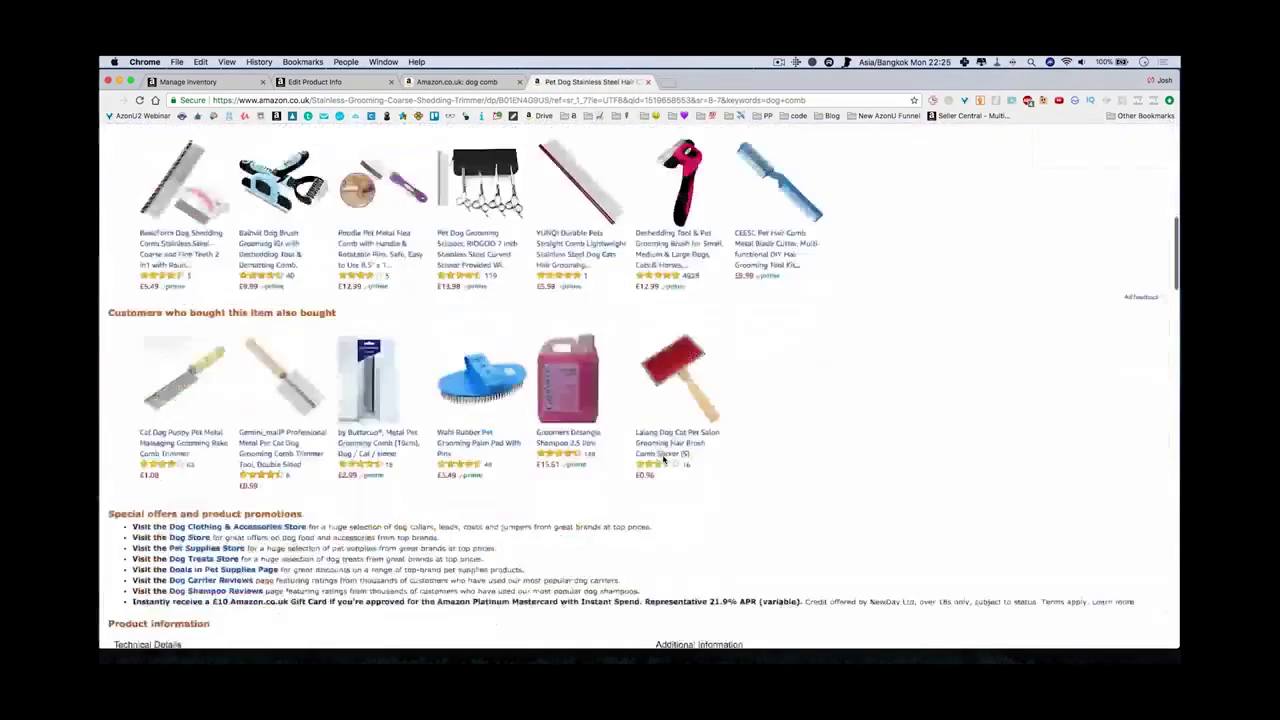
{"action": "scroll", "coordinate": [663, 458], "scroll_direction": "down", "scroll_amount": 5}
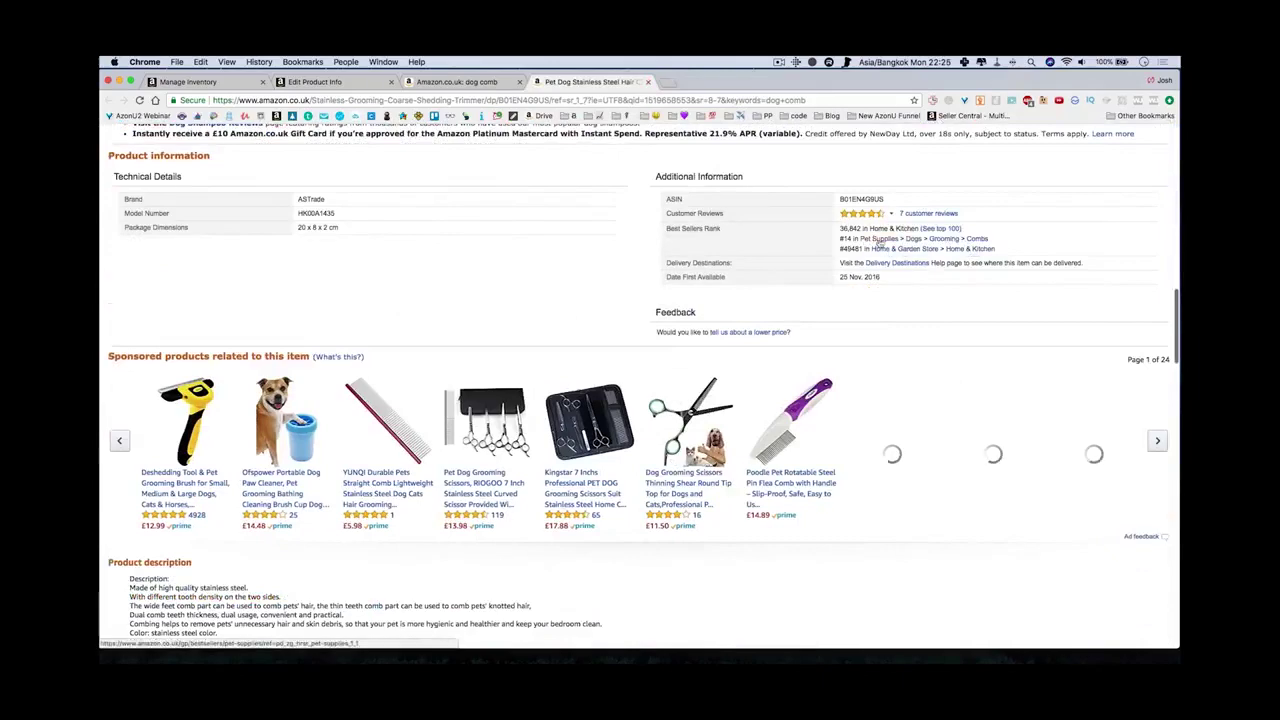
{"action": "left_click", "coordinate": [648, 81]}
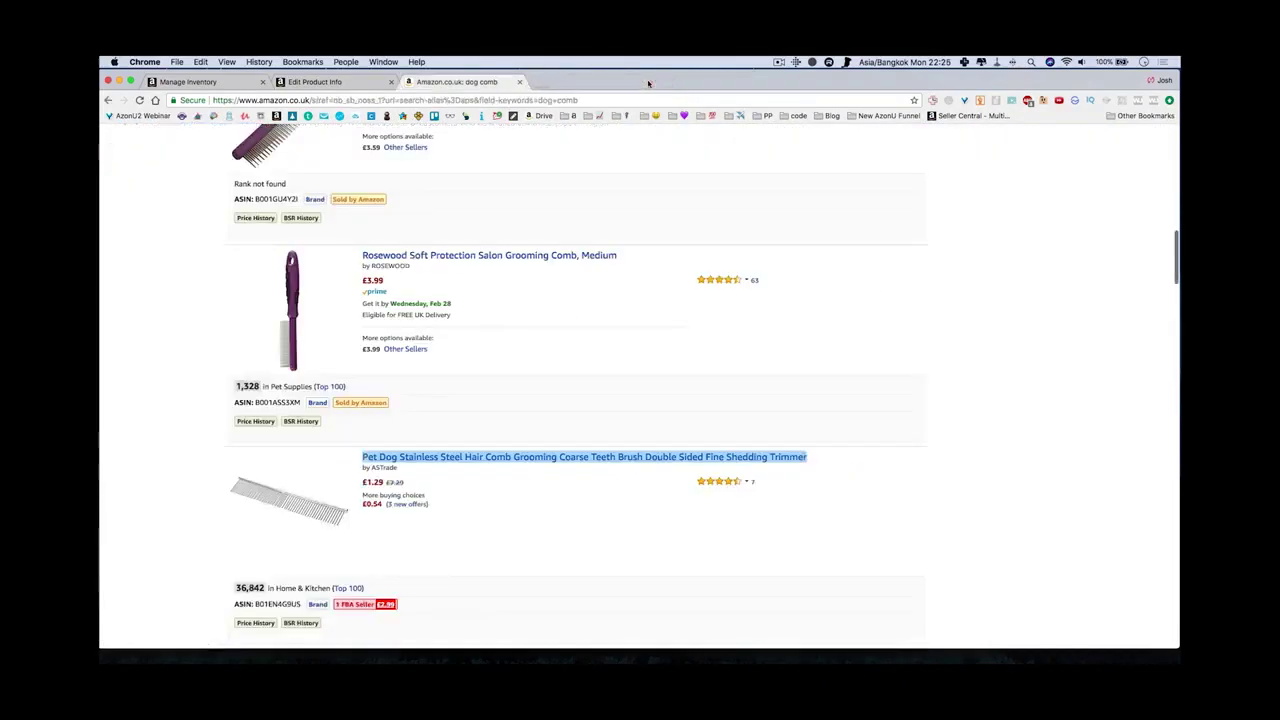
Open the Pecute Grooming Dematting Comb Tool Kit listing in a new tab
{"action": "scroll", "coordinate": [421, 556], "scroll_direction": "down", "scroll_amount": 5}
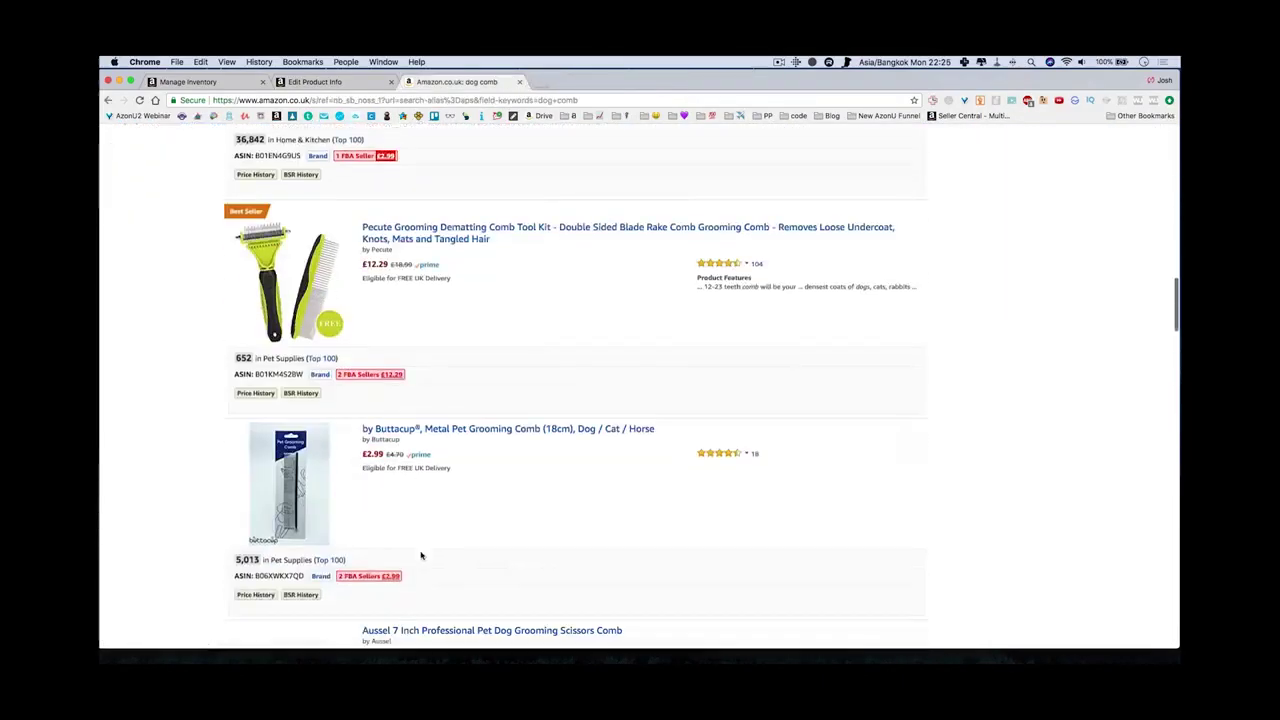
{"action": "right_click", "coordinate": [418, 232]}
{"action": "left_click", "coordinate": [470, 245]}
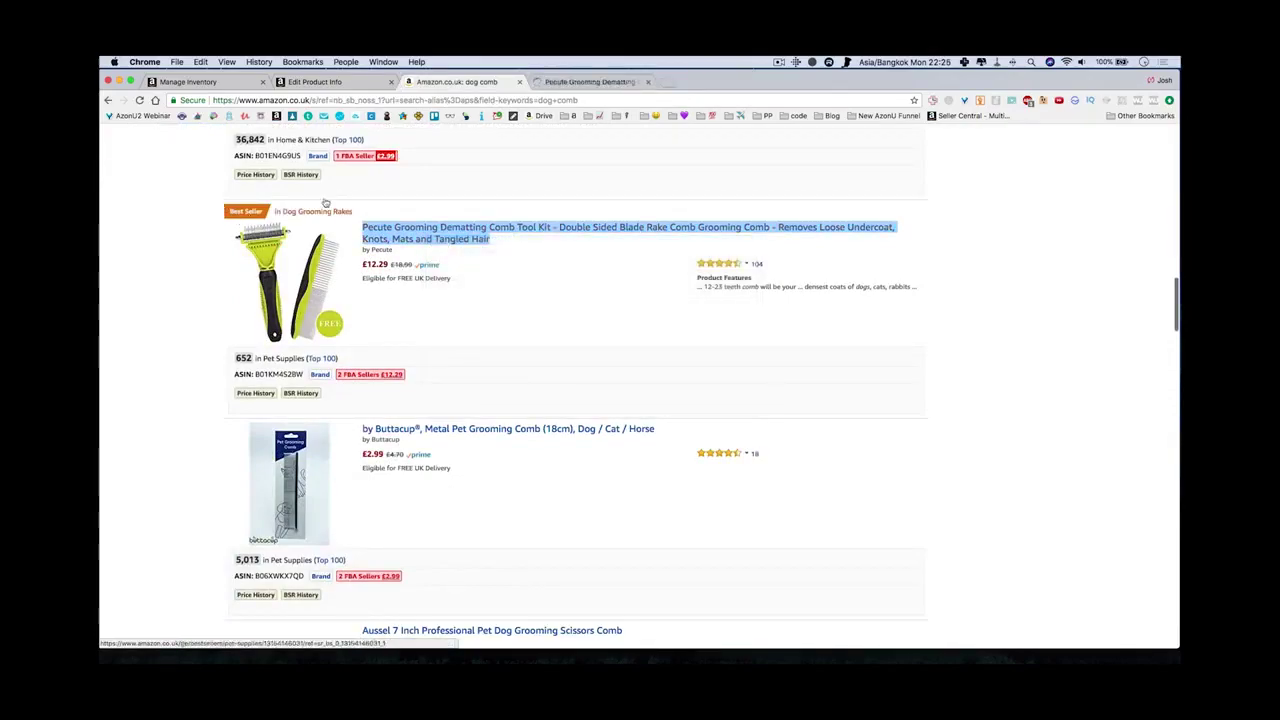
Check the Pecute comb kit's Best Sellers Rank, then return to the search results
{"action": "left_click", "coordinate": [585, 81]}
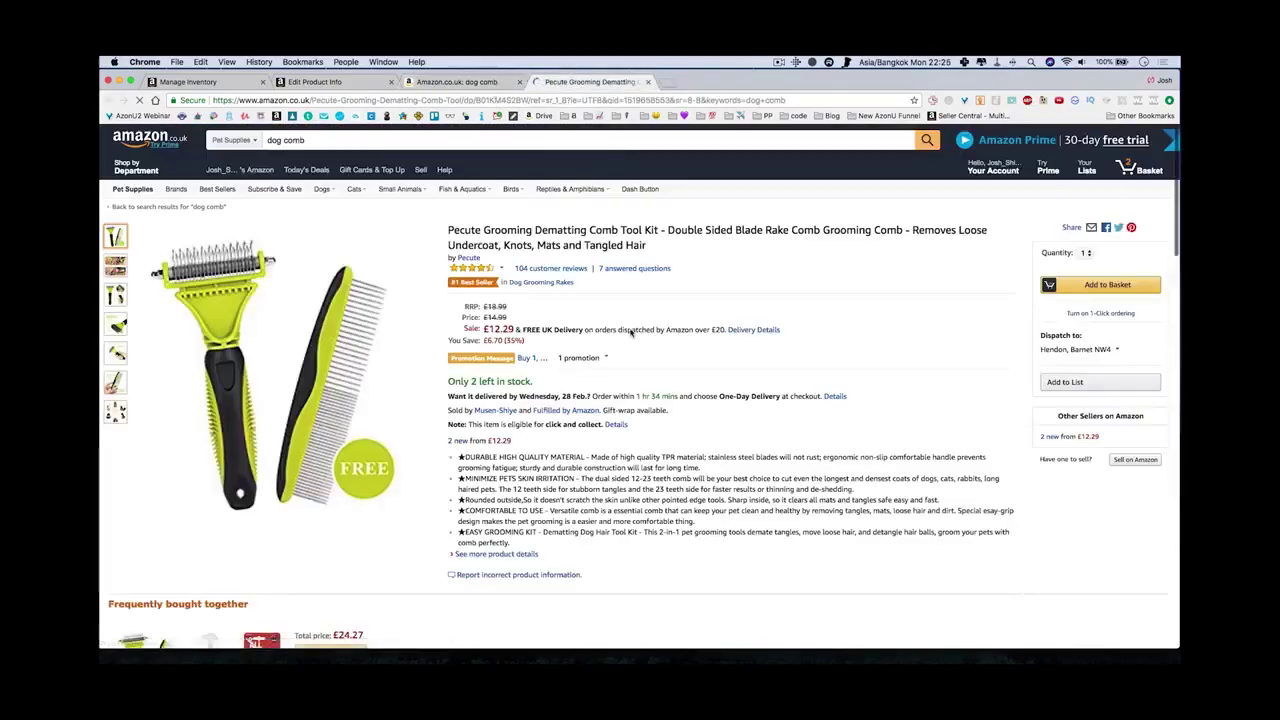
{"action": "scroll", "coordinate": [788, 265], "scroll_direction": "down", "scroll_amount": 15}
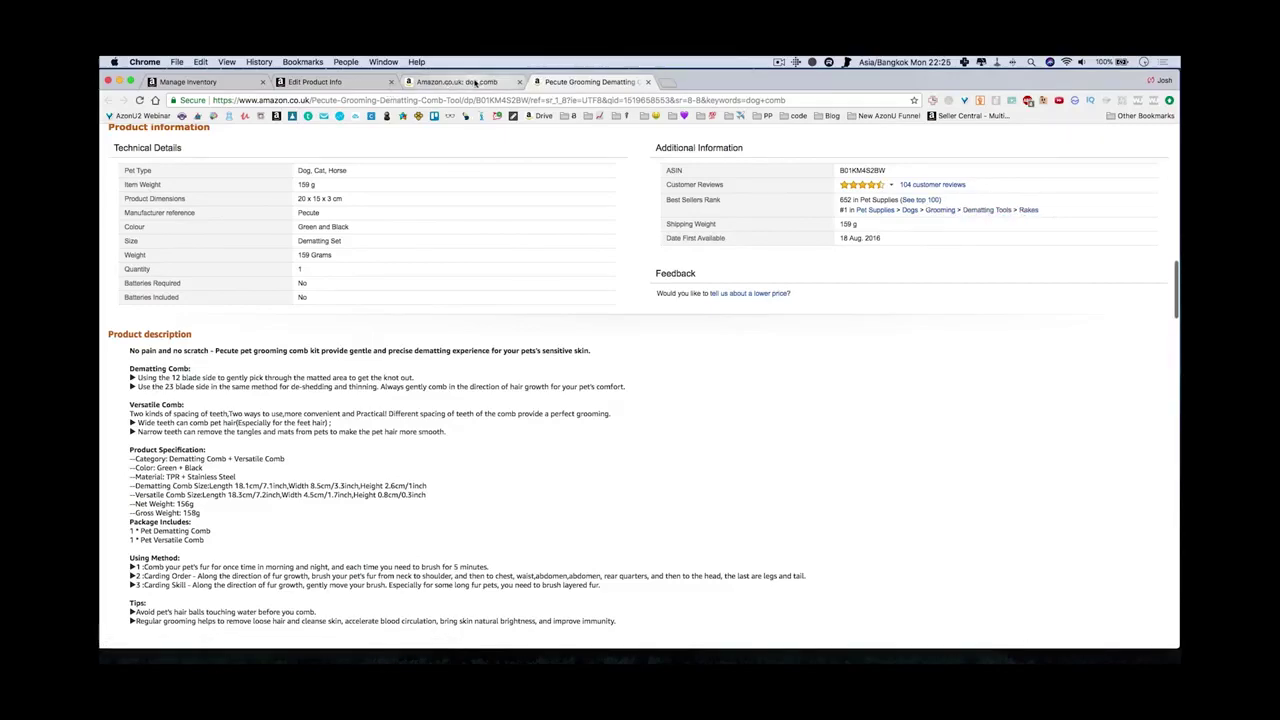
{"action": "left_click", "coordinate": [476, 83]}
Open the Thunderpaws listing in a new tab
{"action": "scroll", "coordinate": [472, 357], "scroll_direction": "down", "scroll_amount": 5}
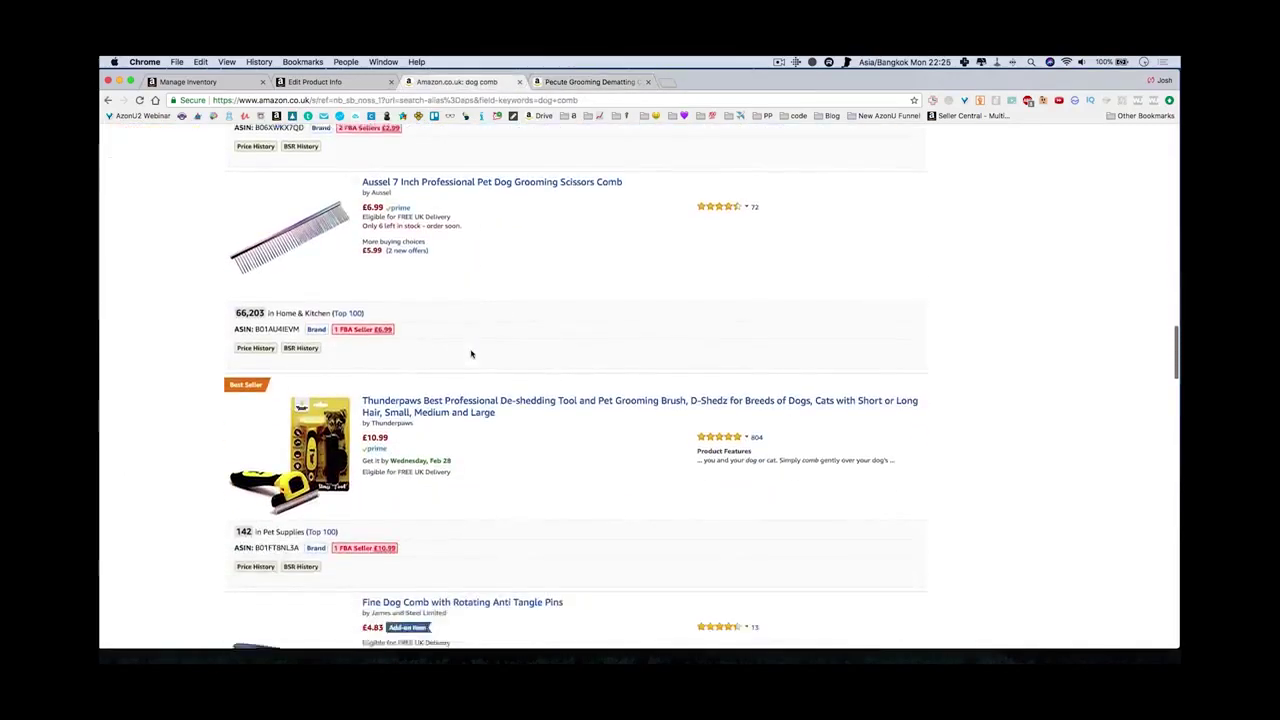
{"action": "right_click", "coordinate": [465, 378]}
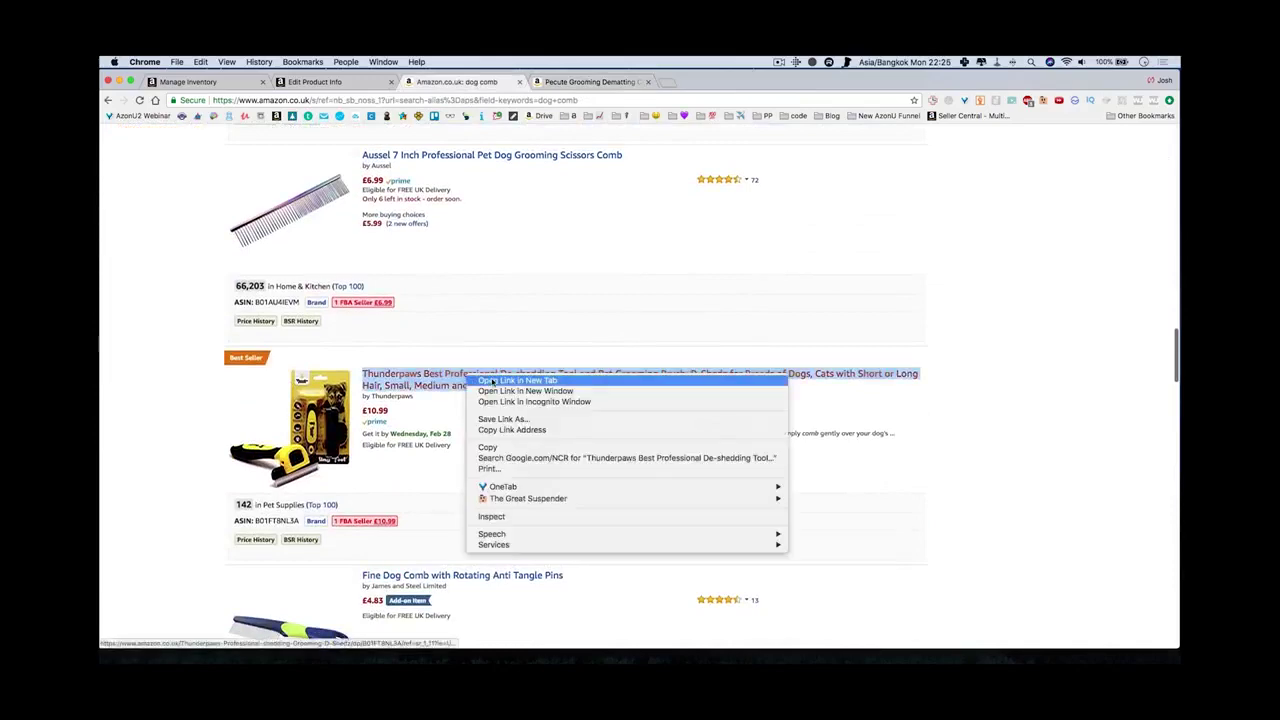
{"action": "left_click", "coordinate": [495, 377]}
{"action": "left_click", "coordinate": [684, 83]}
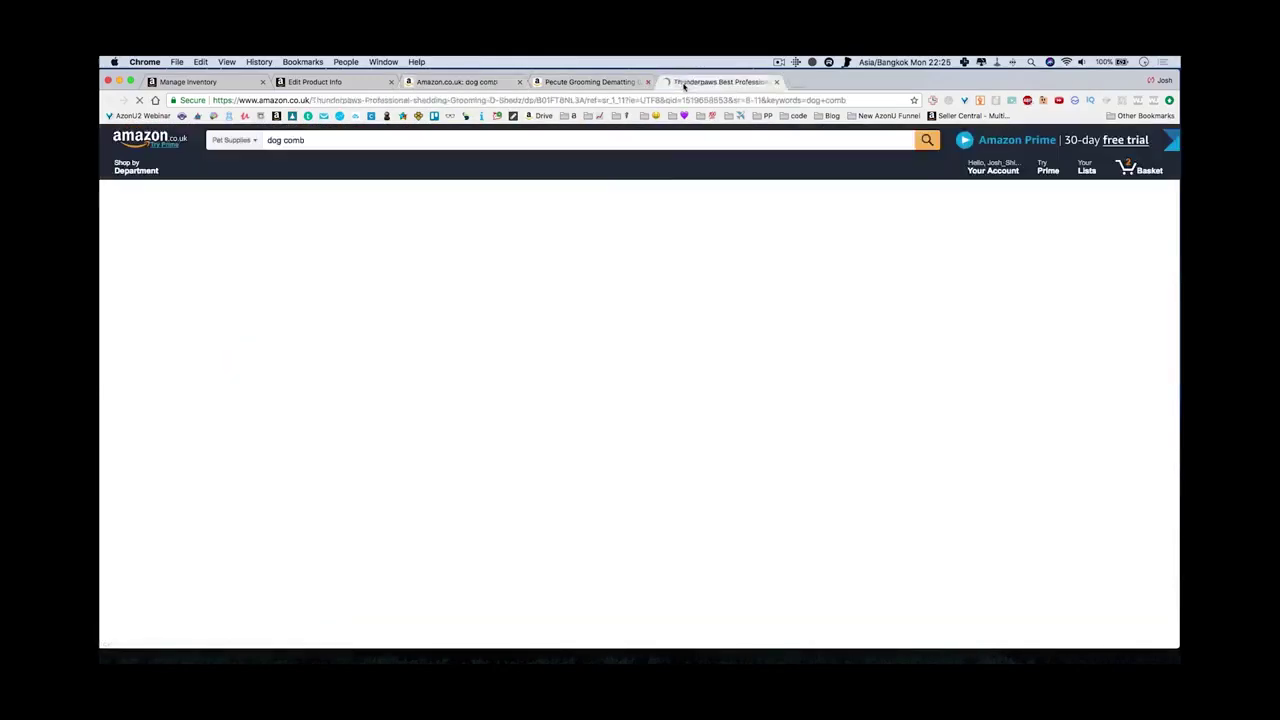
{"action": "left_click", "coordinate": [457, 82]}
{"action": "scroll", "coordinate": [516, 322], "scroll_direction": "down", "scroll_amount": 2}
{"action": "scroll", "coordinate": [516, 322], "scroll_direction": "down", "scroll_amount": 3}
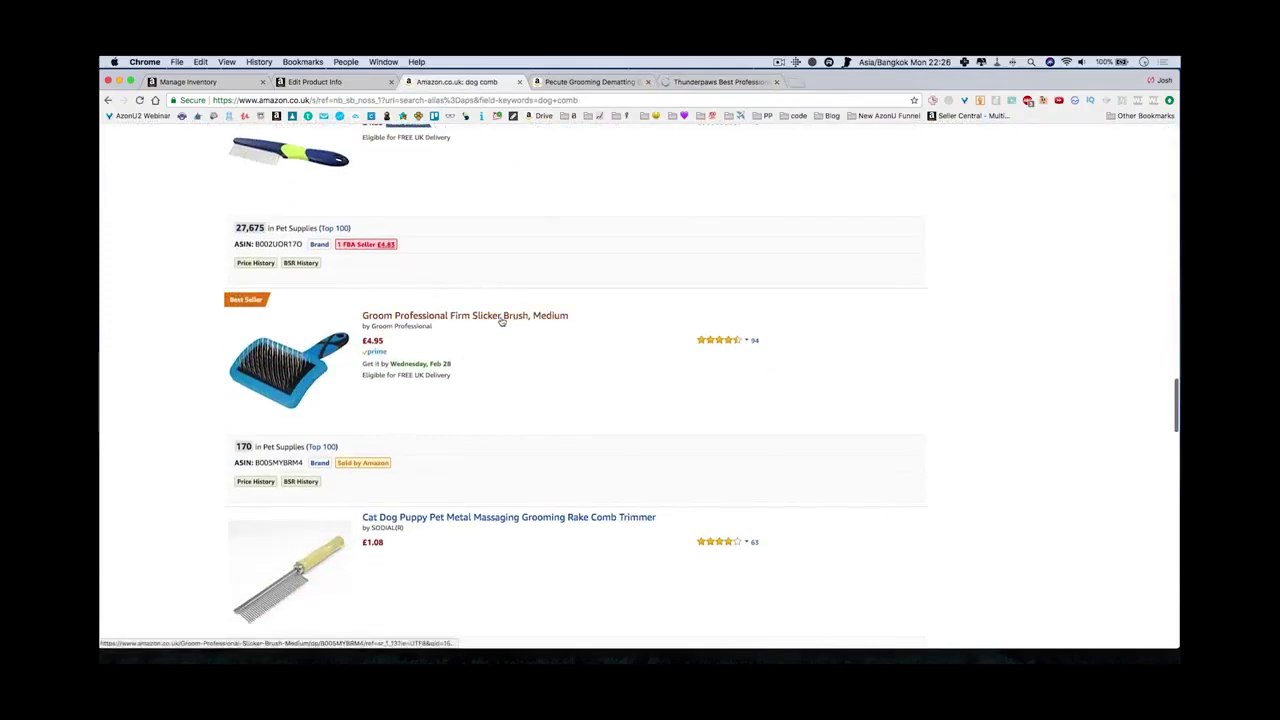
Open the Groom slicker brush and Deshedding Tool listings in new tabs
{"action": "right_click", "coordinate": [505, 318]}
{"action": "left_click", "coordinate": [548, 325]}
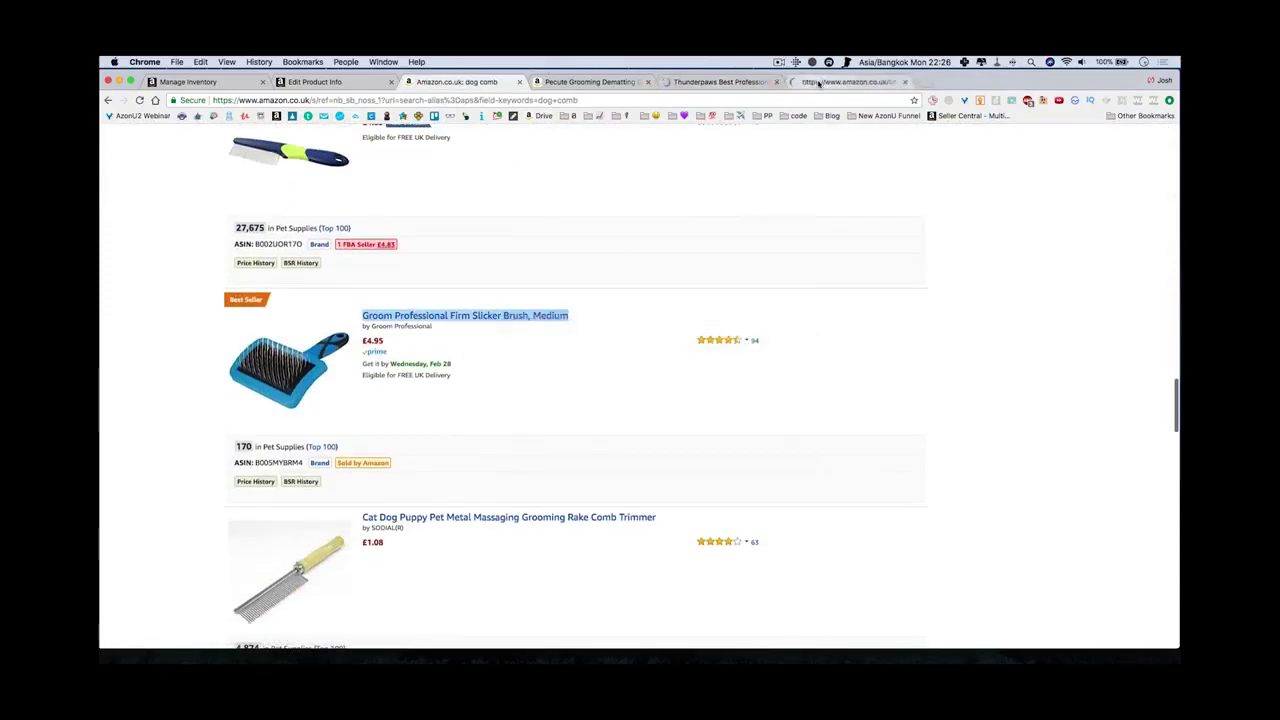
{"action": "scroll", "coordinate": [731, 240], "scroll_direction": "down", "scroll_amount": 5}
{"action": "scroll", "coordinate": [731, 240], "scroll_direction": "down", "scroll_amount": 4}
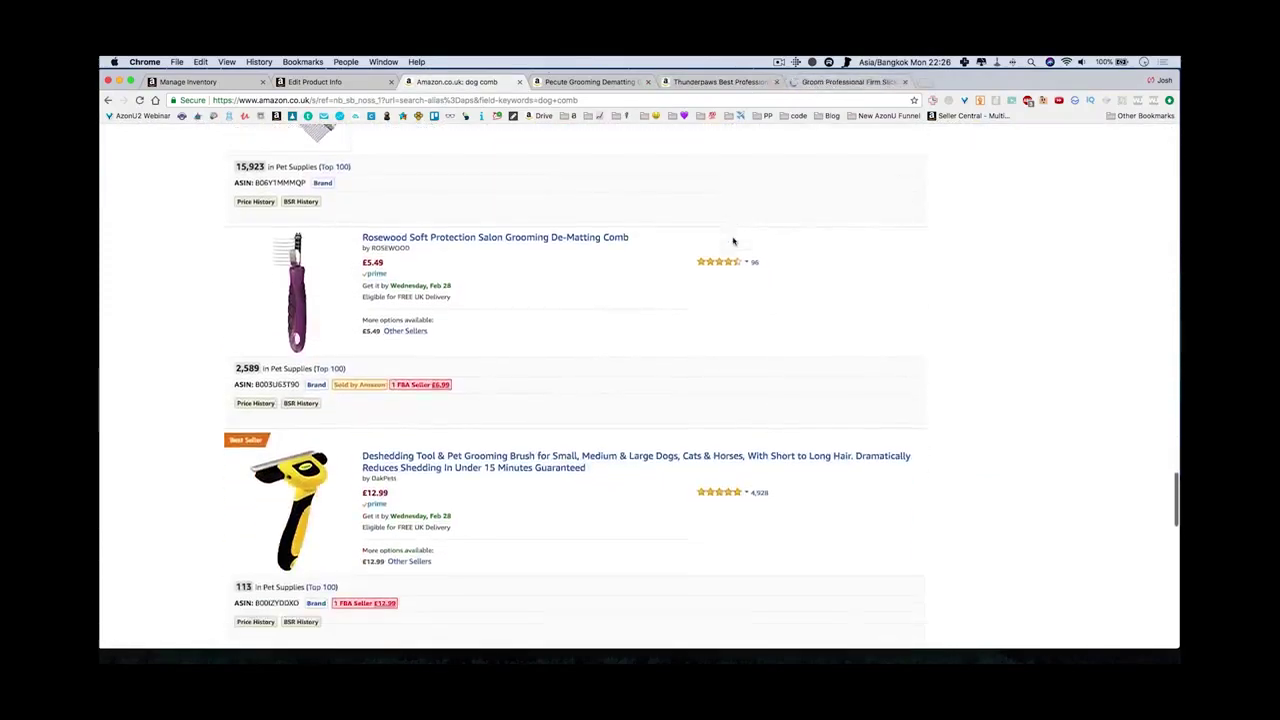
{"action": "right_click", "coordinate": [556, 448]}
{"action": "left_click", "coordinate": [590, 457]}
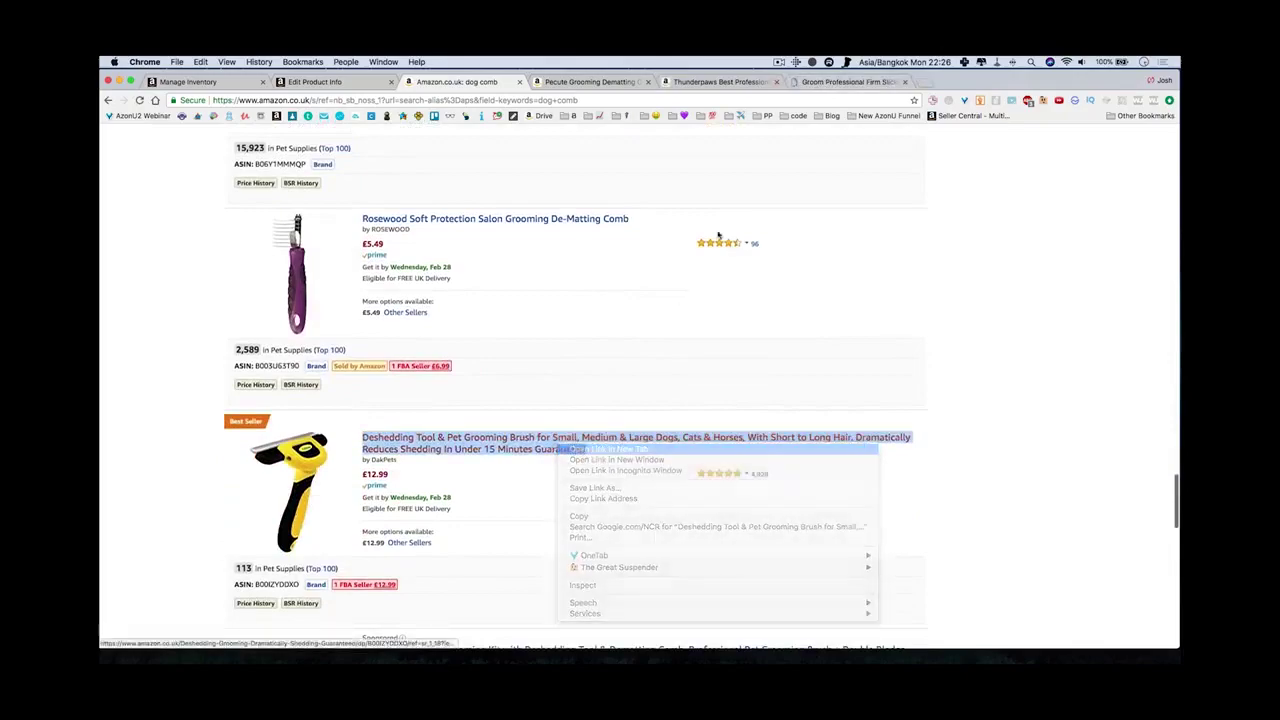
Check the Thunderpaws, Deshedding Tool and Groom listings' best-seller categories: Dematting Tools, Shedding Tools, Brushes
{"action": "left_click", "coordinate": [712, 82]}
{"action": "scroll", "coordinate": [766, 334], "scroll_direction": "down", "scroll_amount": 10}
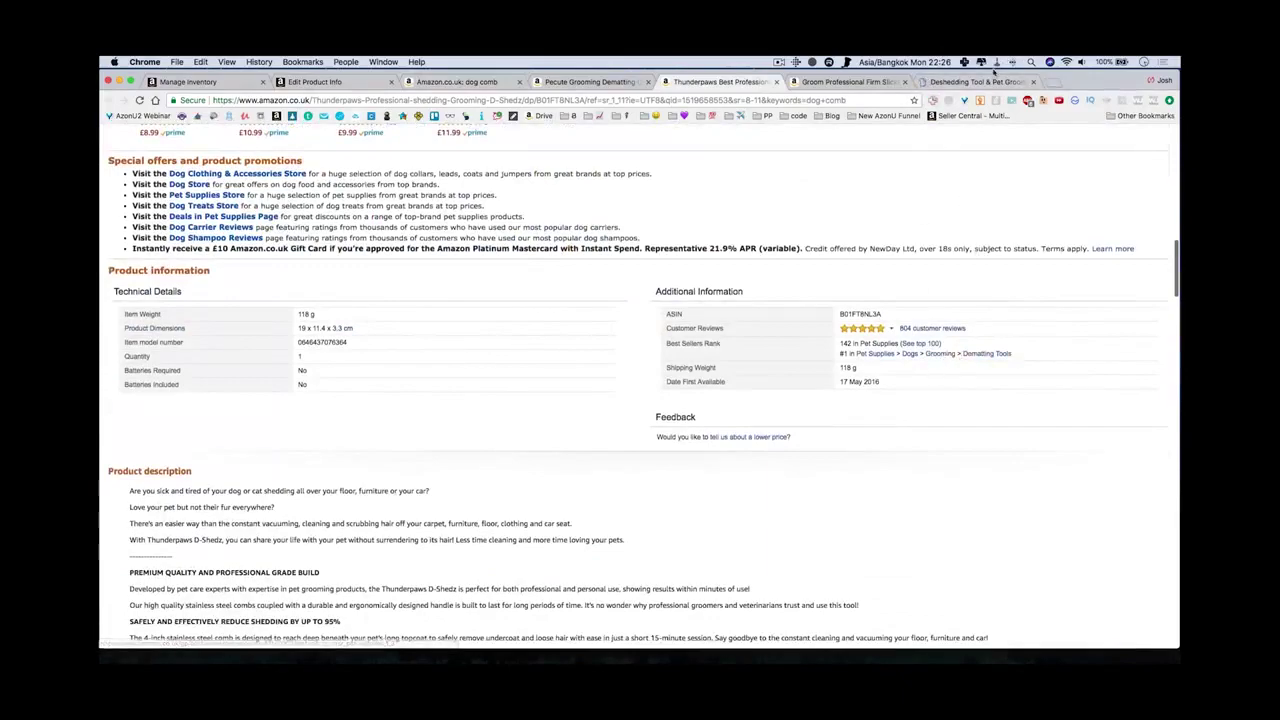
{"action": "key", "text": "super+9"}
{"action": "scroll", "coordinate": [758, 376], "scroll_direction": "down", "scroll_amount": 15}
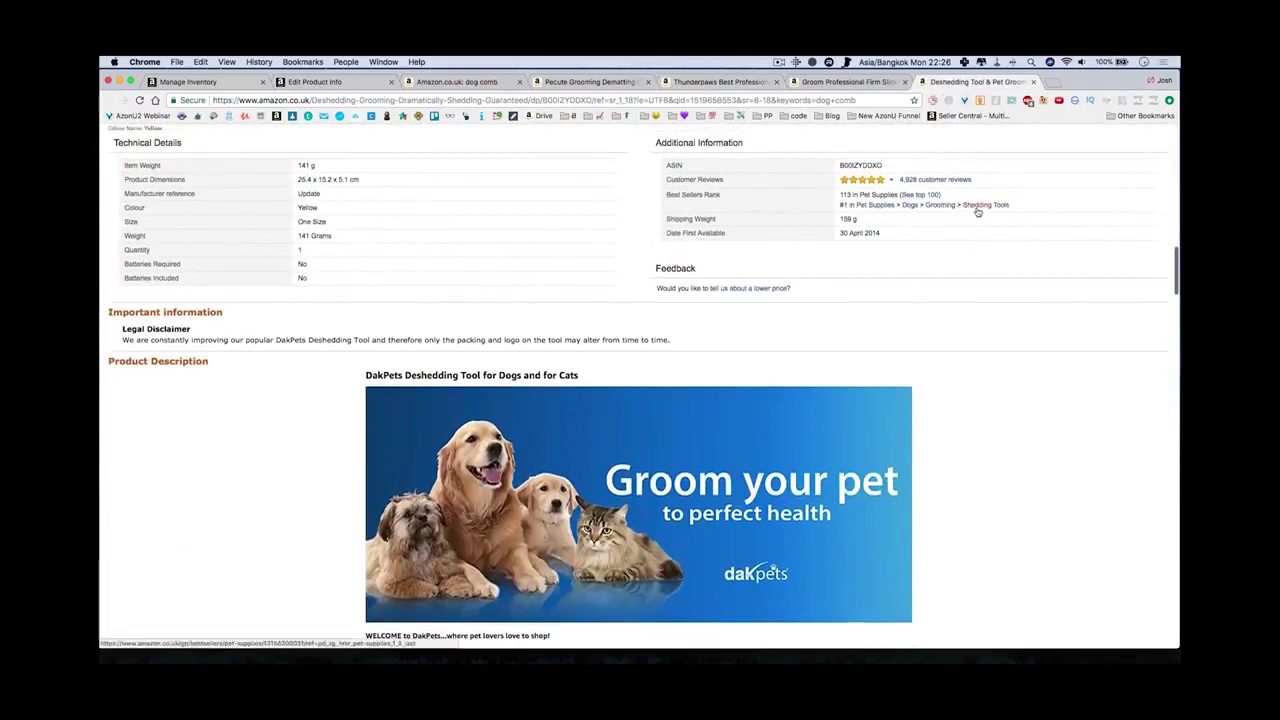
{"action": "left_click", "coordinate": [850, 81]}
{"action": "scroll", "coordinate": [752, 364], "scroll_direction": "down", "scroll_amount": 10}
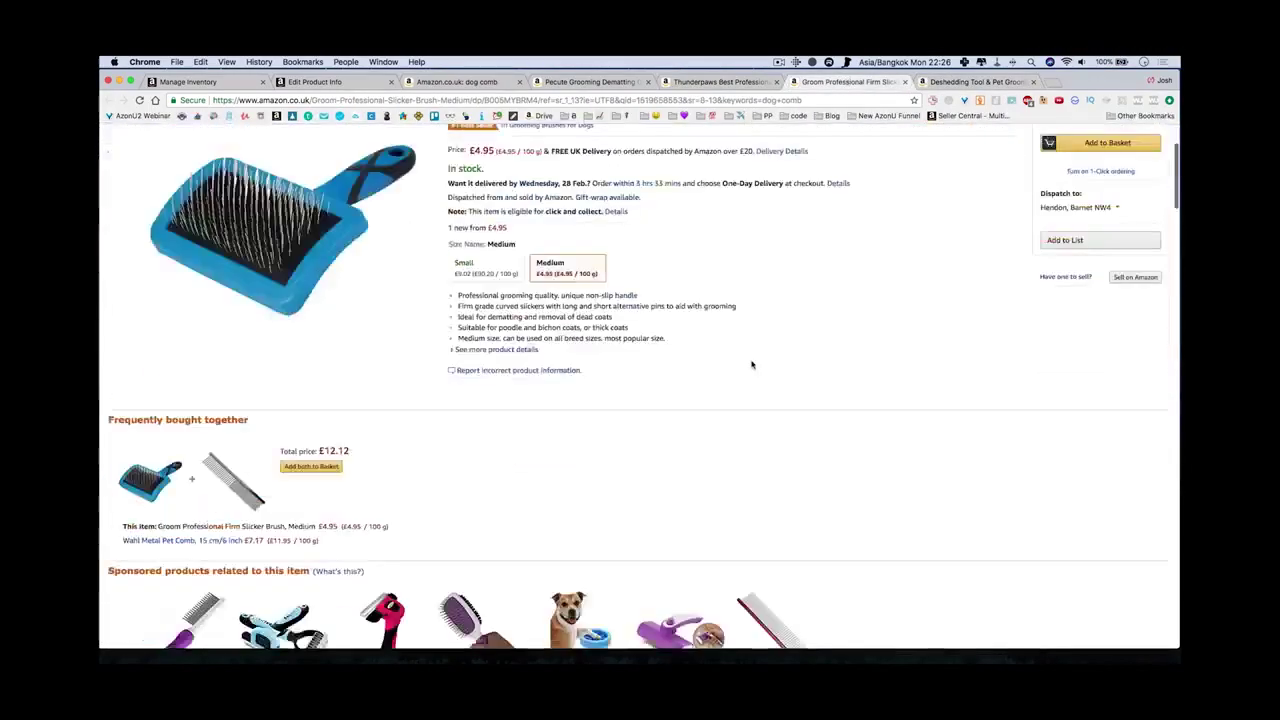
{"action": "scroll", "coordinate": [752, 364], "scroll_direction": "down", "scroll_amount": 2}
{"action": "scroll", "coordinate": [800, 320], "scroll_direction": "up", "scroll_amount": 1}
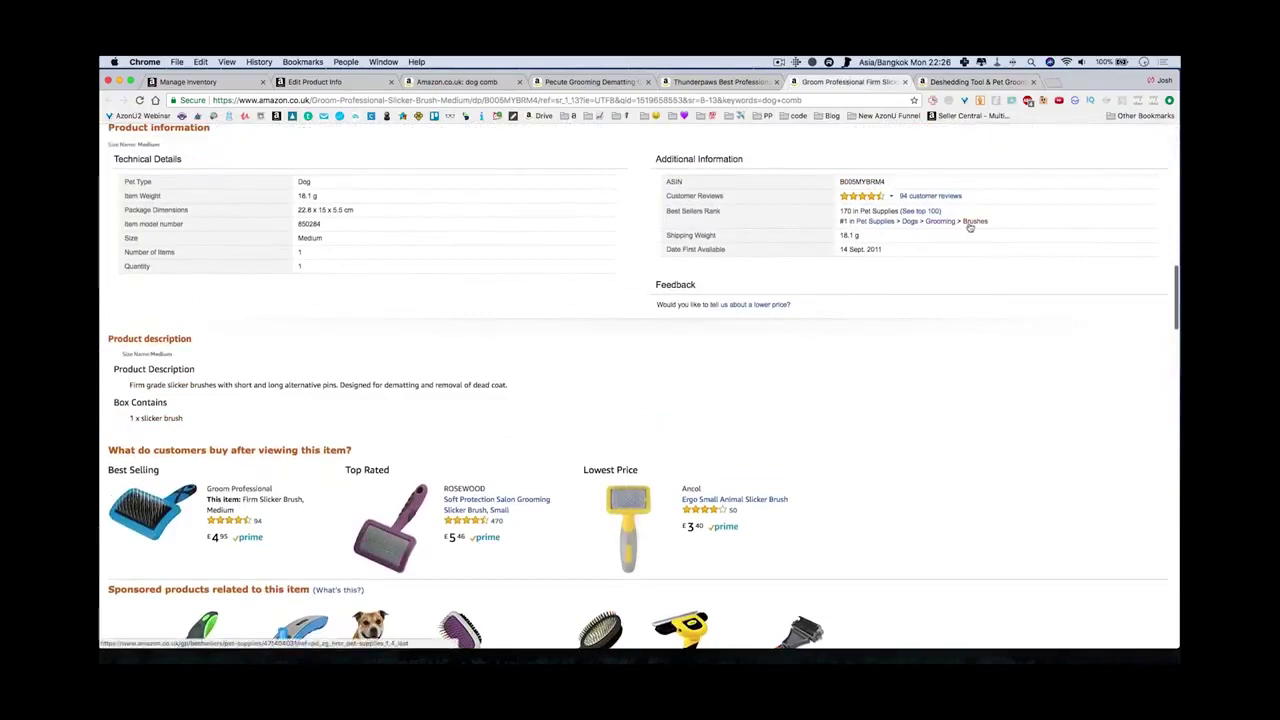
Return to the Doggy Dog Comb's Edit Product Info page
{"action": "mouse_move", "coordinate": [99, 57]}
{"action": "left_click", "coordinate": [156, 89]}
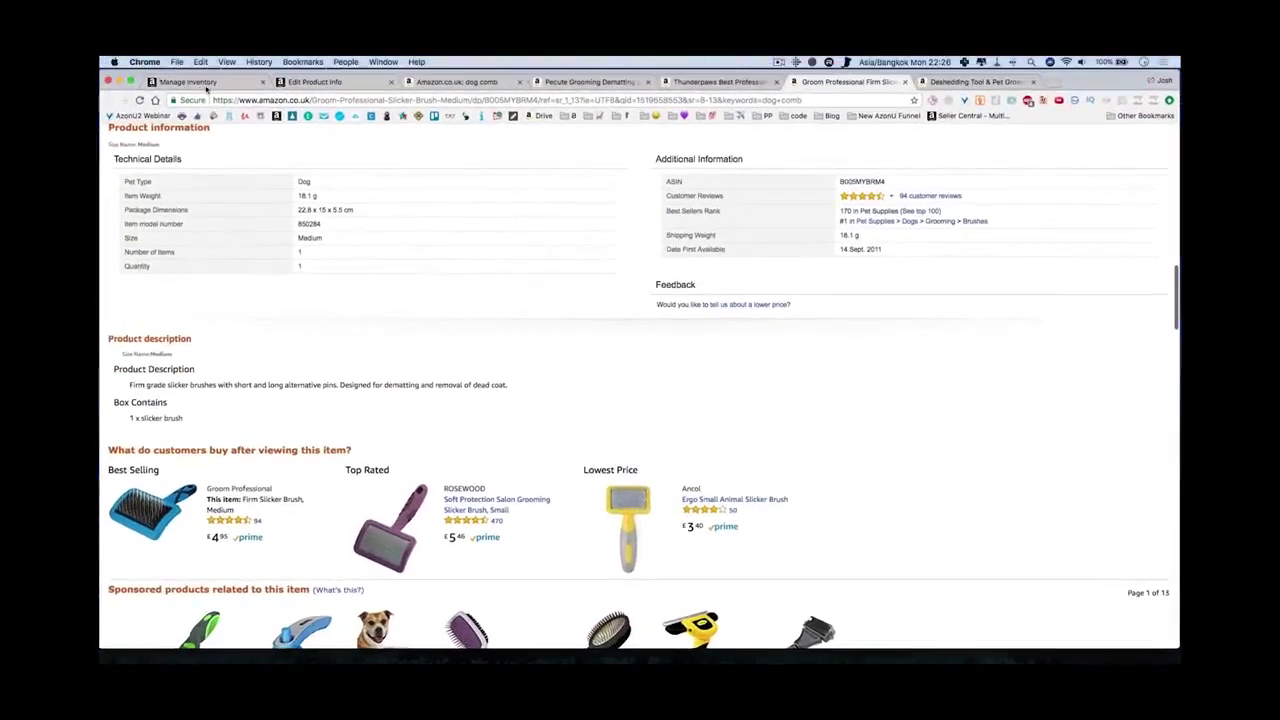
{"action": "left_click", "coordinate": [307, 82]}
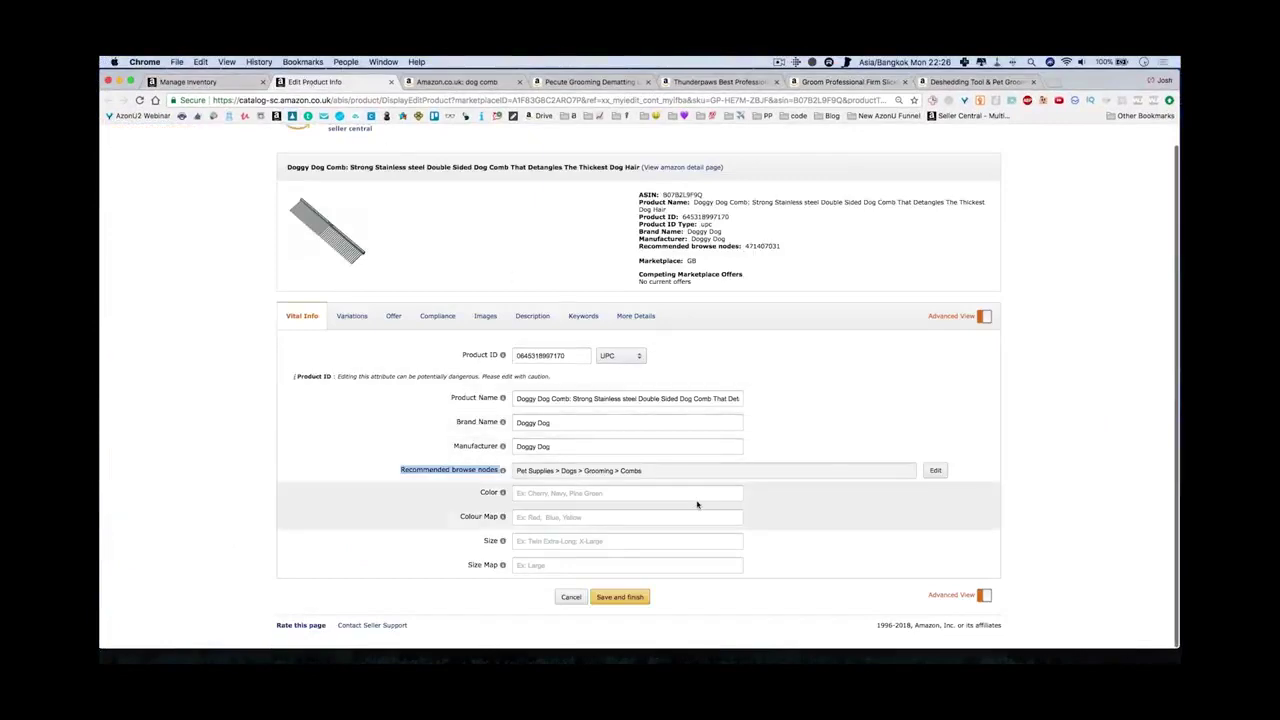
Pick Pet Supplies > Dogs > Flea, Lice & Tick Control > Combs in the browse node picker
{"action": "left_click", "coordinate": [935, 471]}
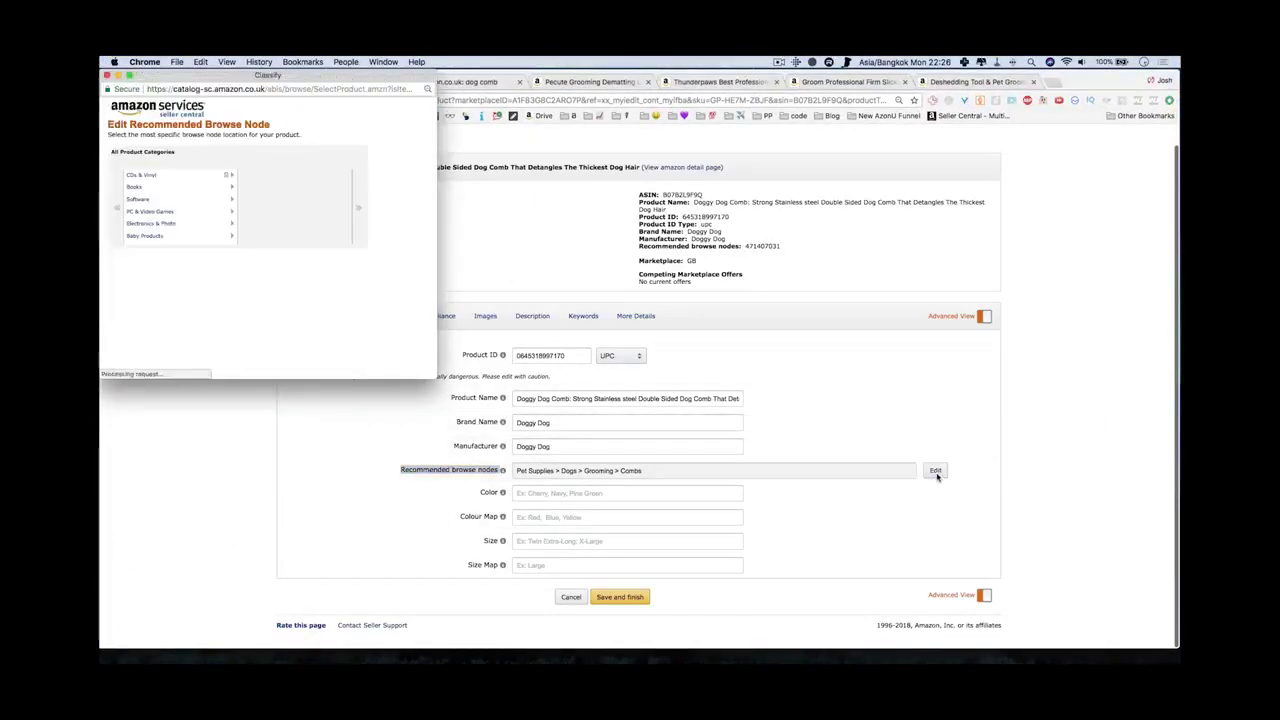
{"action": "scroll", "coordinate": [166, 205], "scroll_direction": "down", "scroll_amount": 2}
{"action": "scroll", "coordinate": [169, 203], "scroll_direction": "down", "scroll_amount": 5}
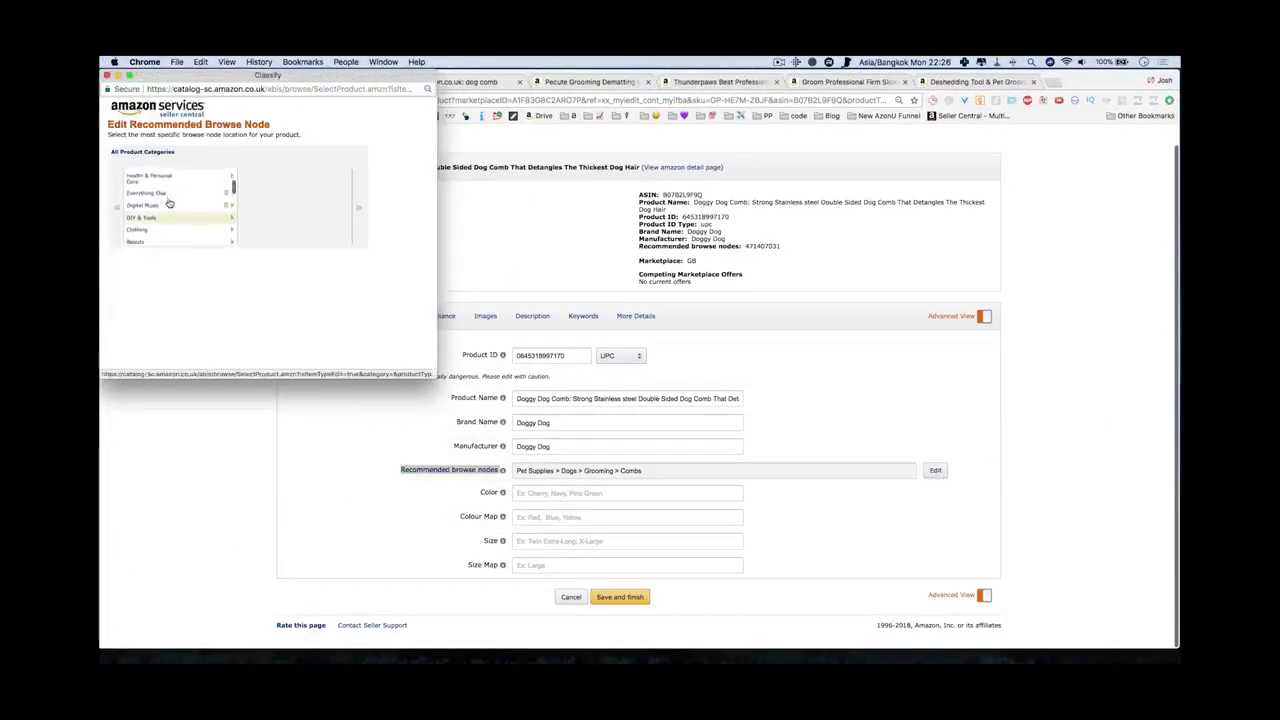
{"action": "scroll", "coordinate": [169, 203], "scroll_direction": "down", "scroll_amount": 3}
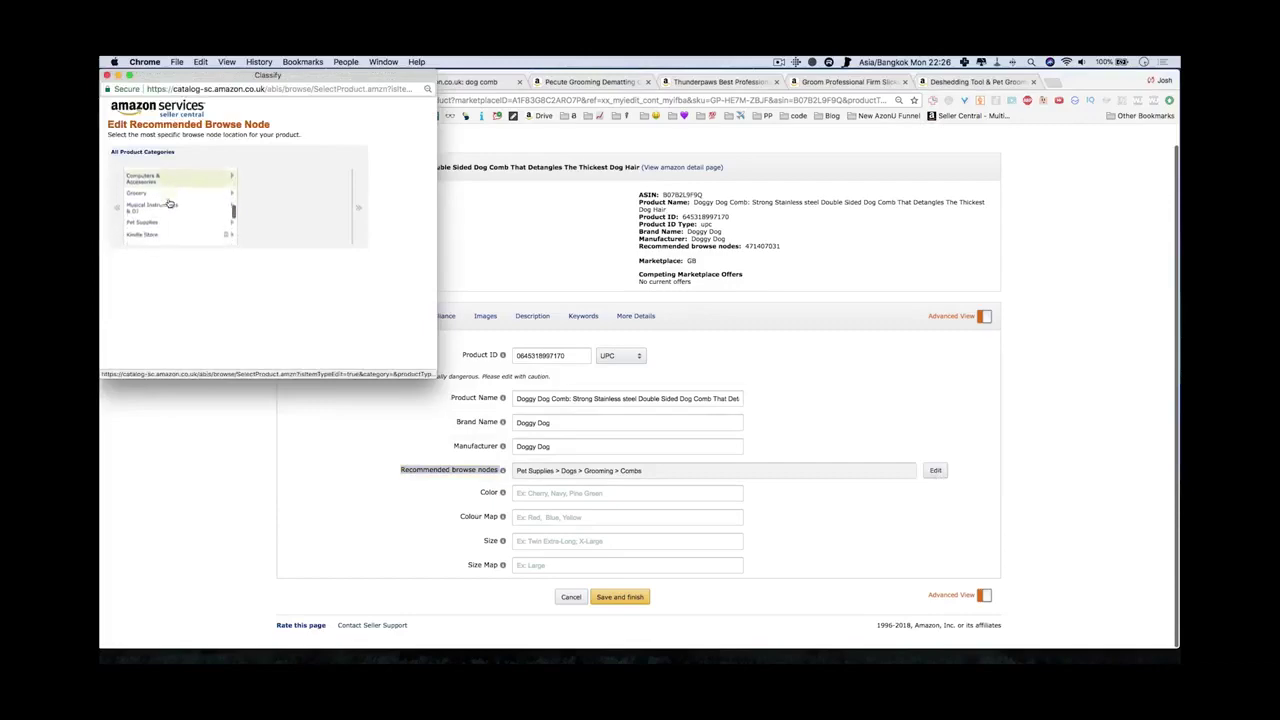
{"action": "left_click", "coordinate": [170, 186]}
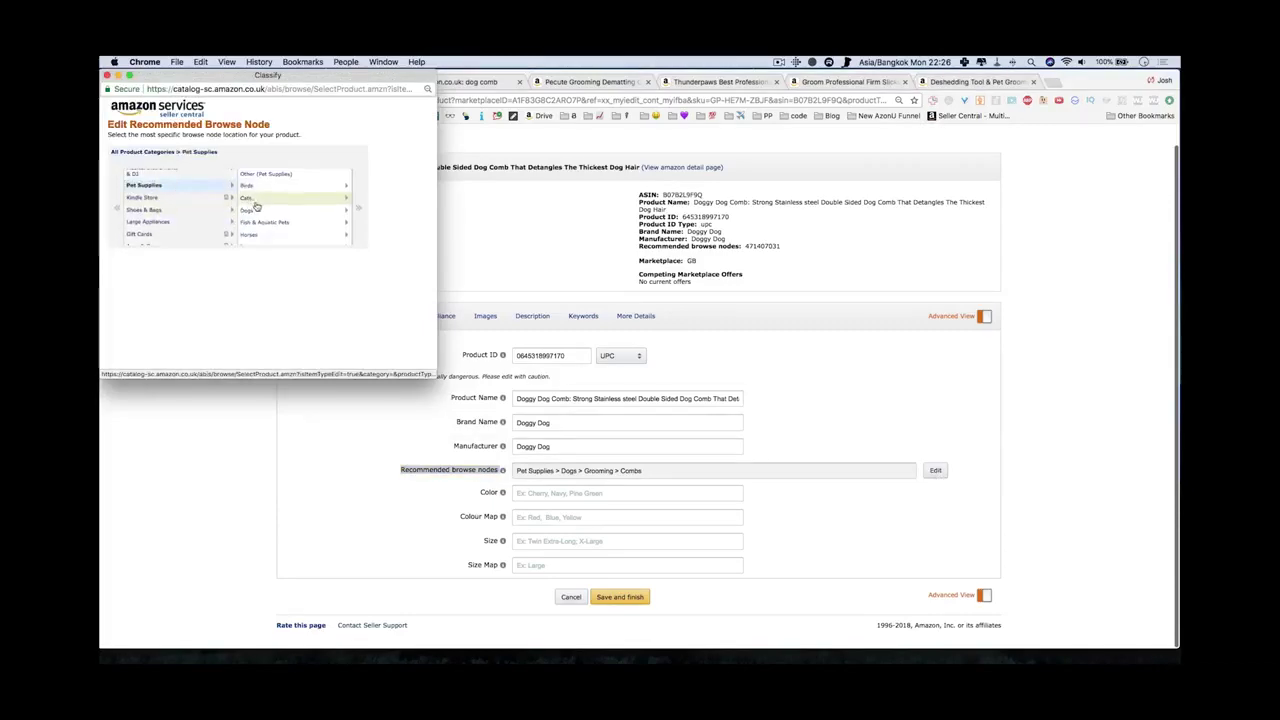
{"action": "left_click", "coordinate": [249, 211]}
{"action": "scroll", "coordinate": [264, 200], "scroll_direction": "down", "scroll_amount": 5}
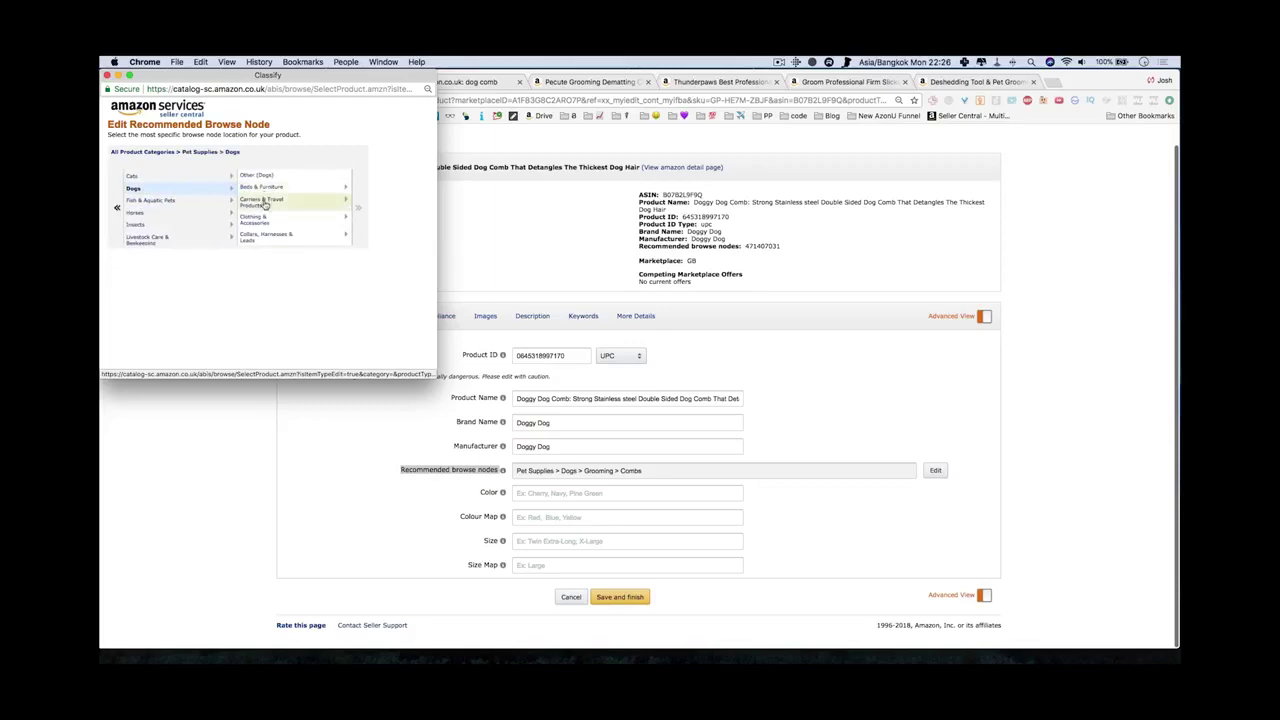
{"action": "scroll", "coordinate": [262, 208], "scroll_direction": "down", "scroll_amount": 2}
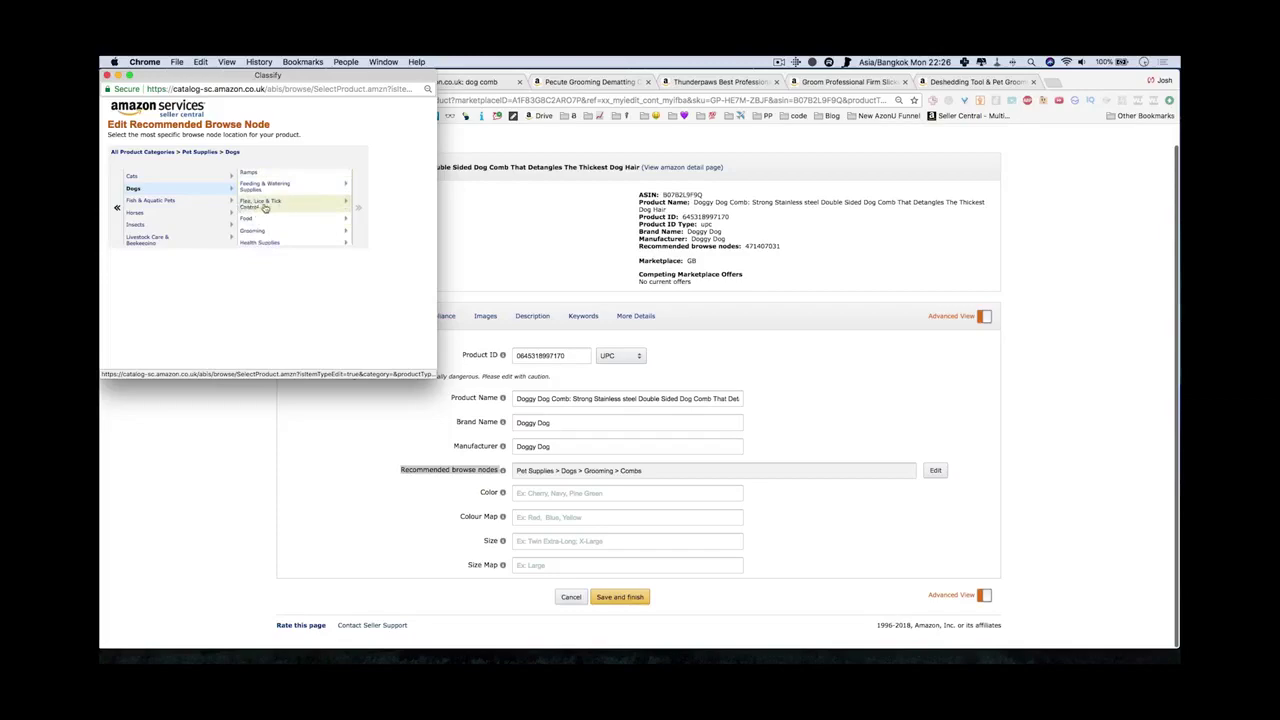
{"action": "left_click", "coordinate": [297, 205]}
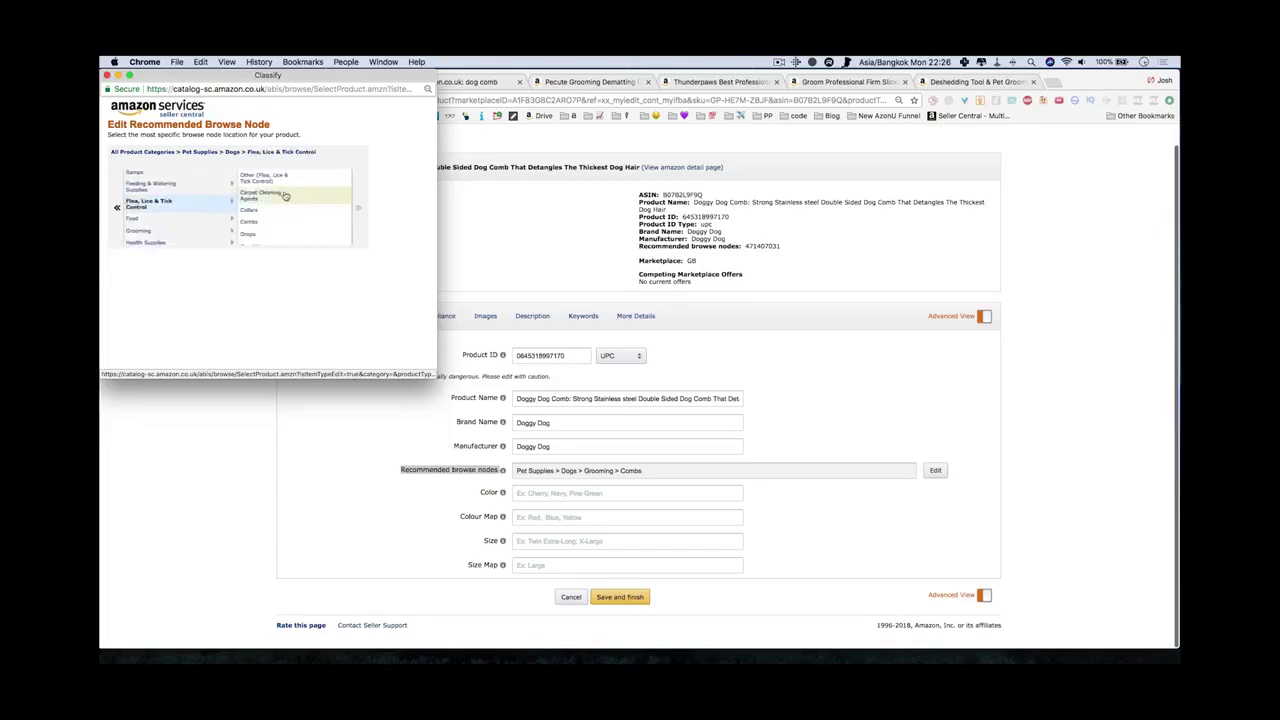
{"action": "scroll", "coordinate": [272, 214], "scroll_direction": "down", "scroll_amount": 2}
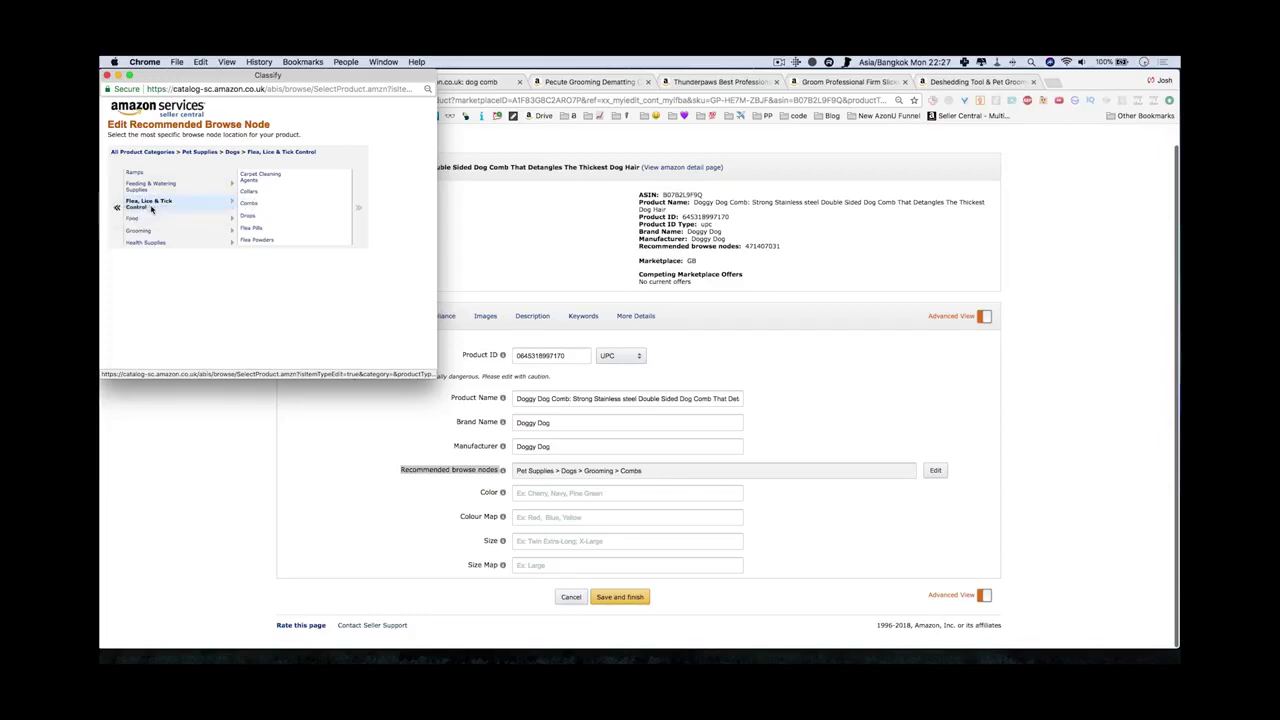
{"action": "left_click", "coordinate": [246, 203]}
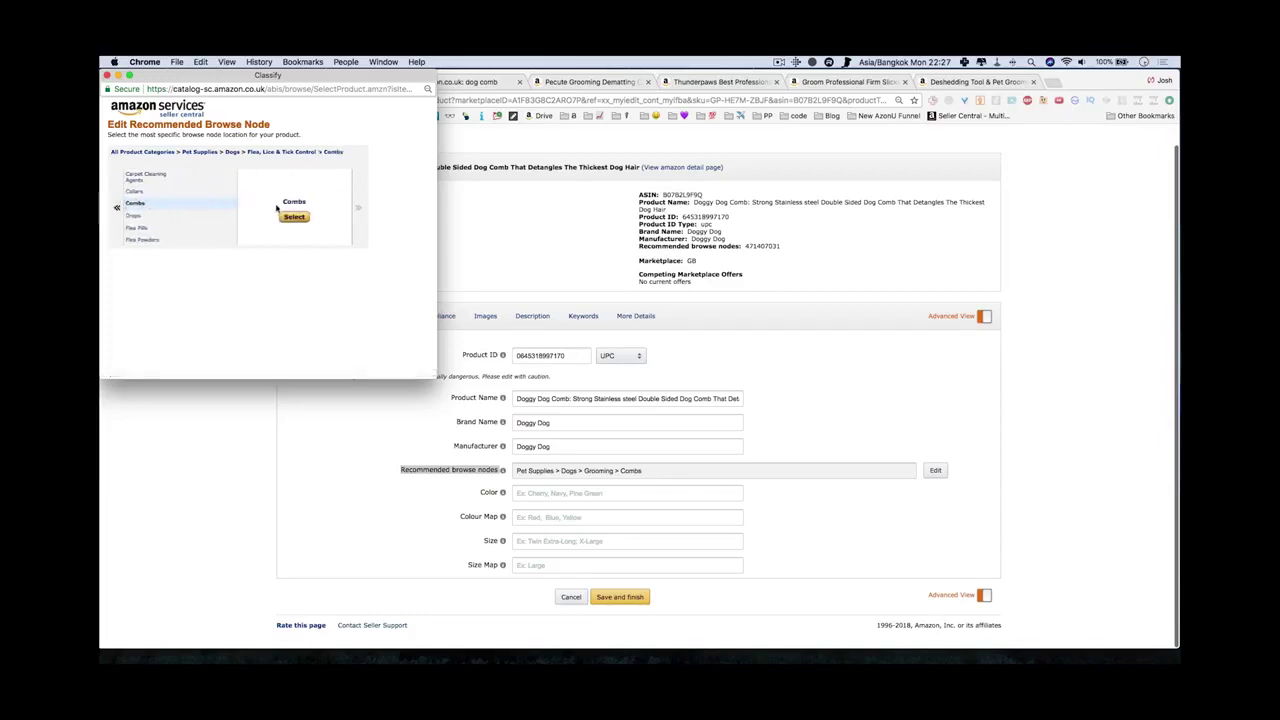
{"action": "left_click", "coordinate": [290, 218]}
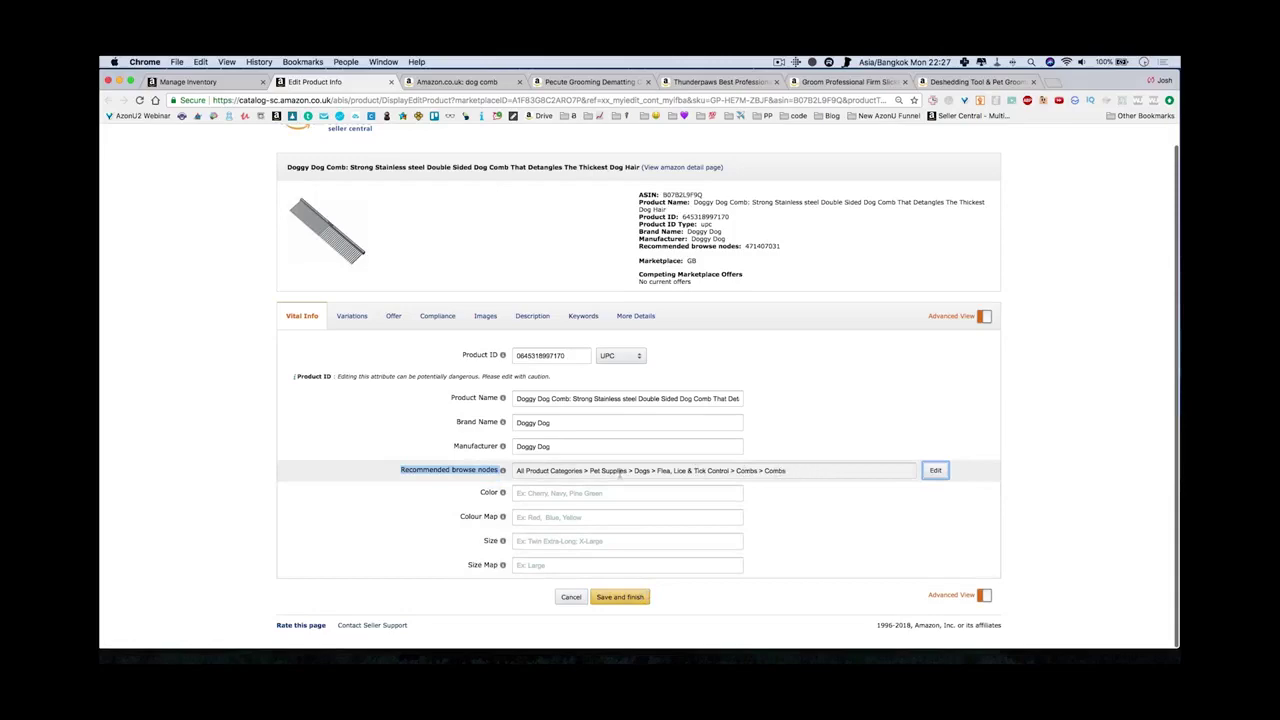
Verify the Flea, Lice & Tick Control > Combs browse node path and save the comb listing
{"action": "left_click", "coordinate": [537, 474]}
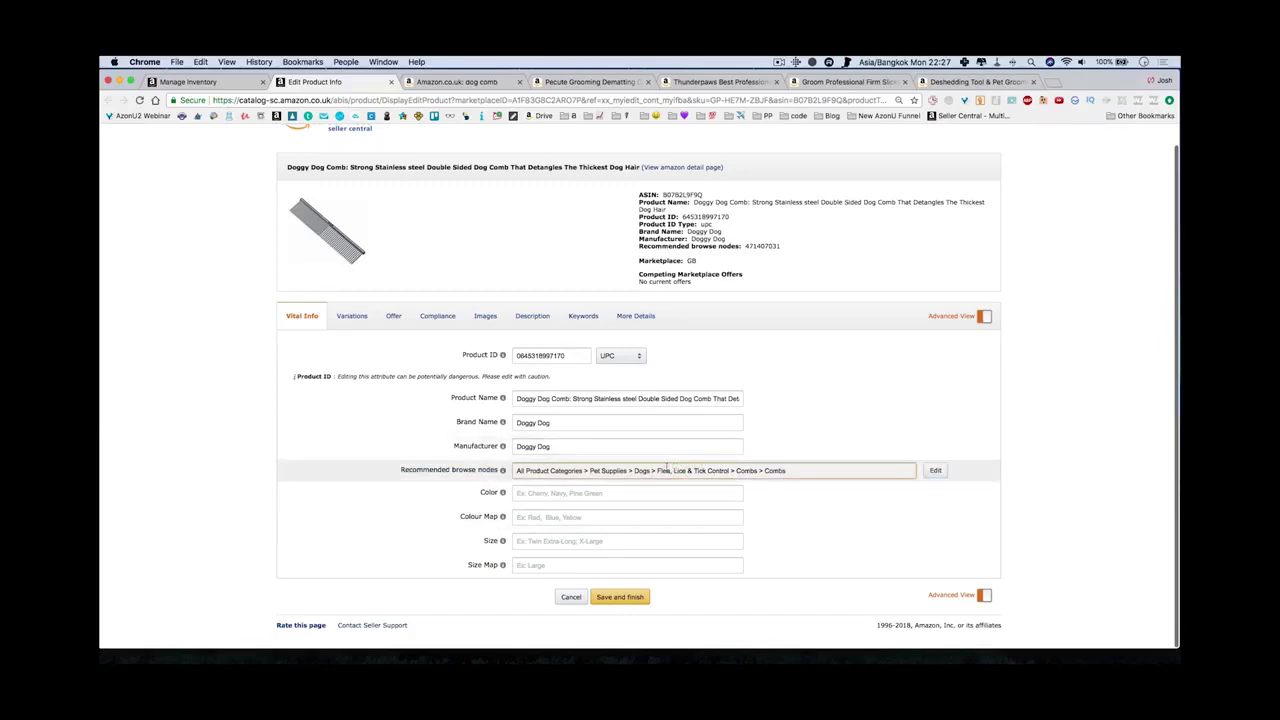
{"action": "left_click_drag", "start_coordinate": [655, 470], "coordinate": [762, 470]}
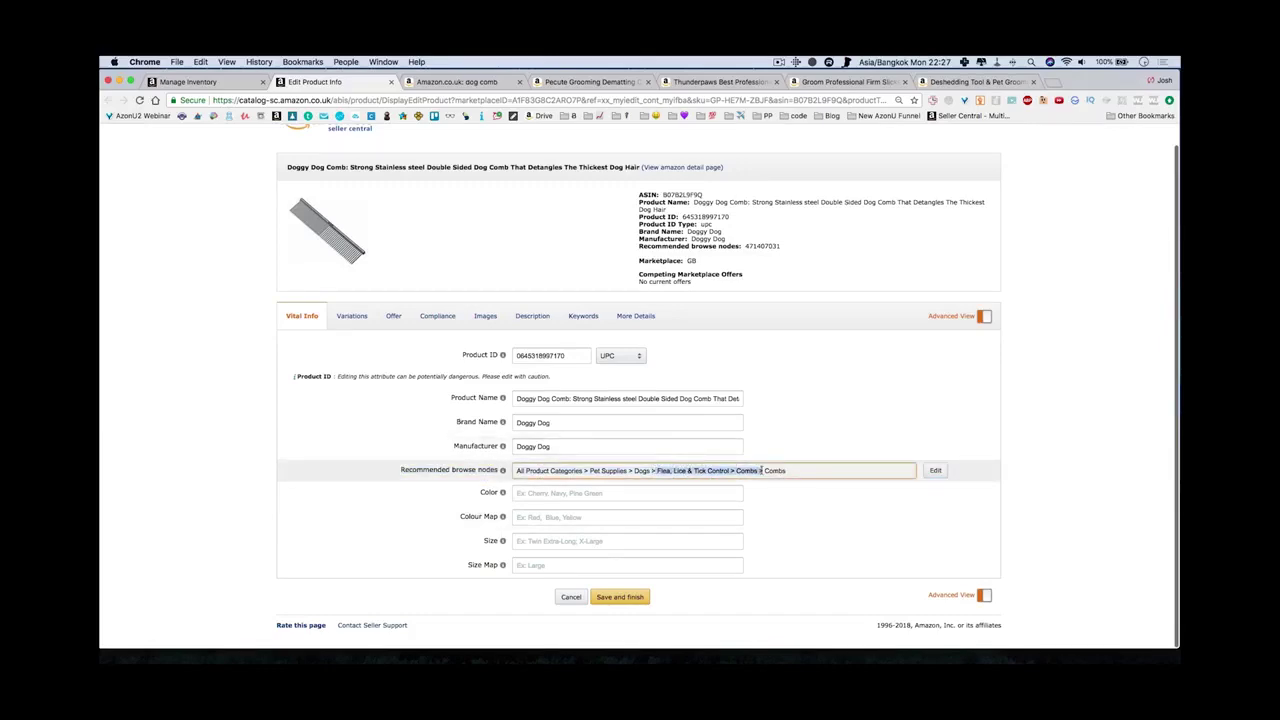
{"action": "left_click", "coordinate": [773, 470]}
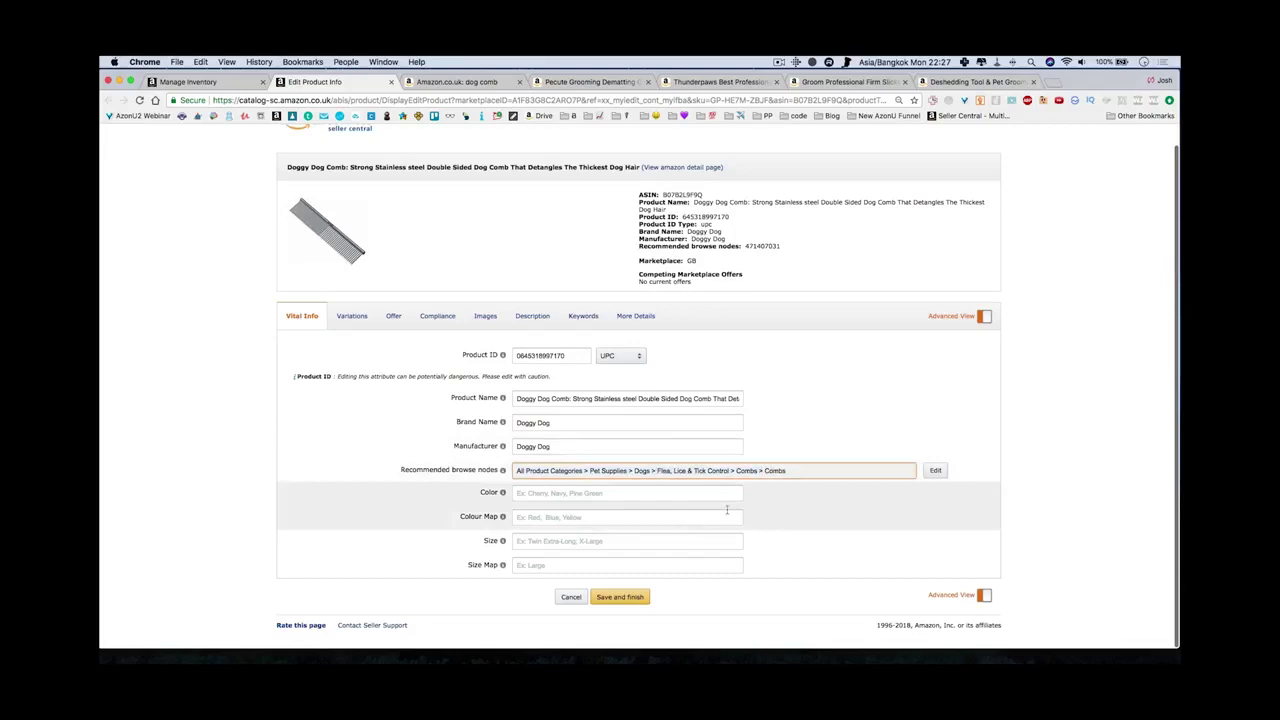
{"action": "left_click_drag", "start_coordinate": [790, 470], "coordinate": [567, 470]}
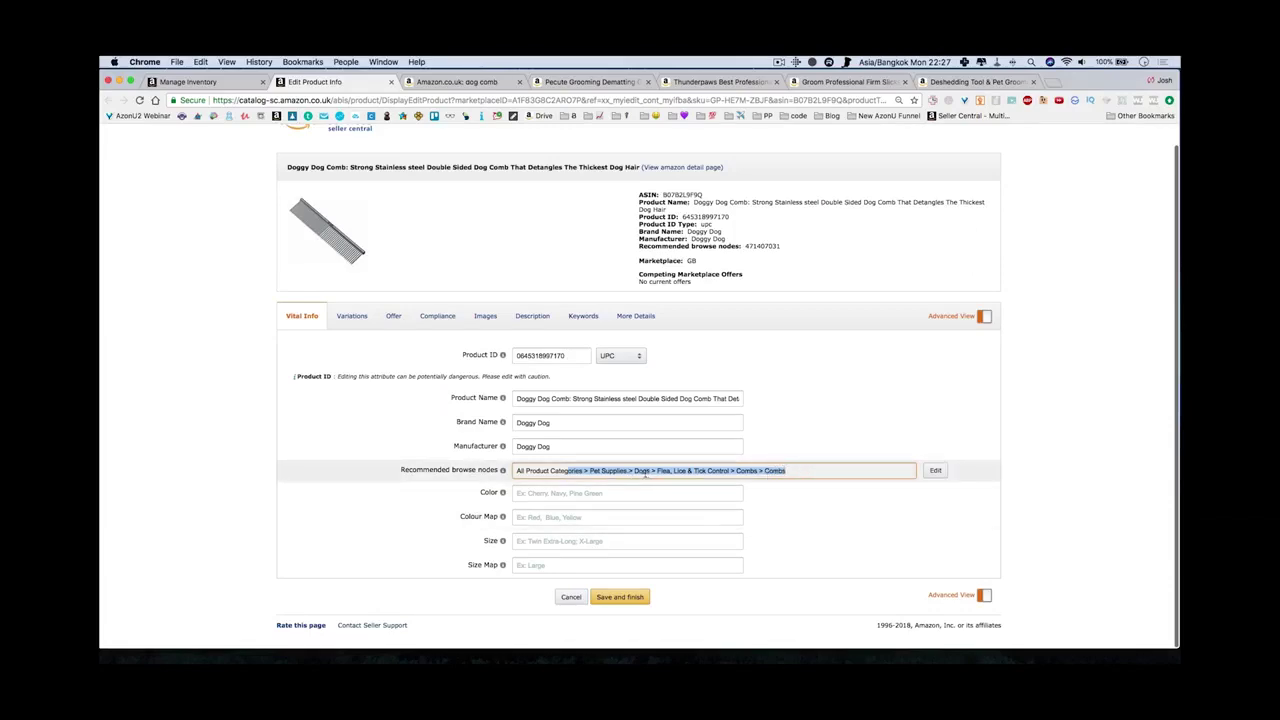
{"action": "left_click", "coordinate": [622, 597]}
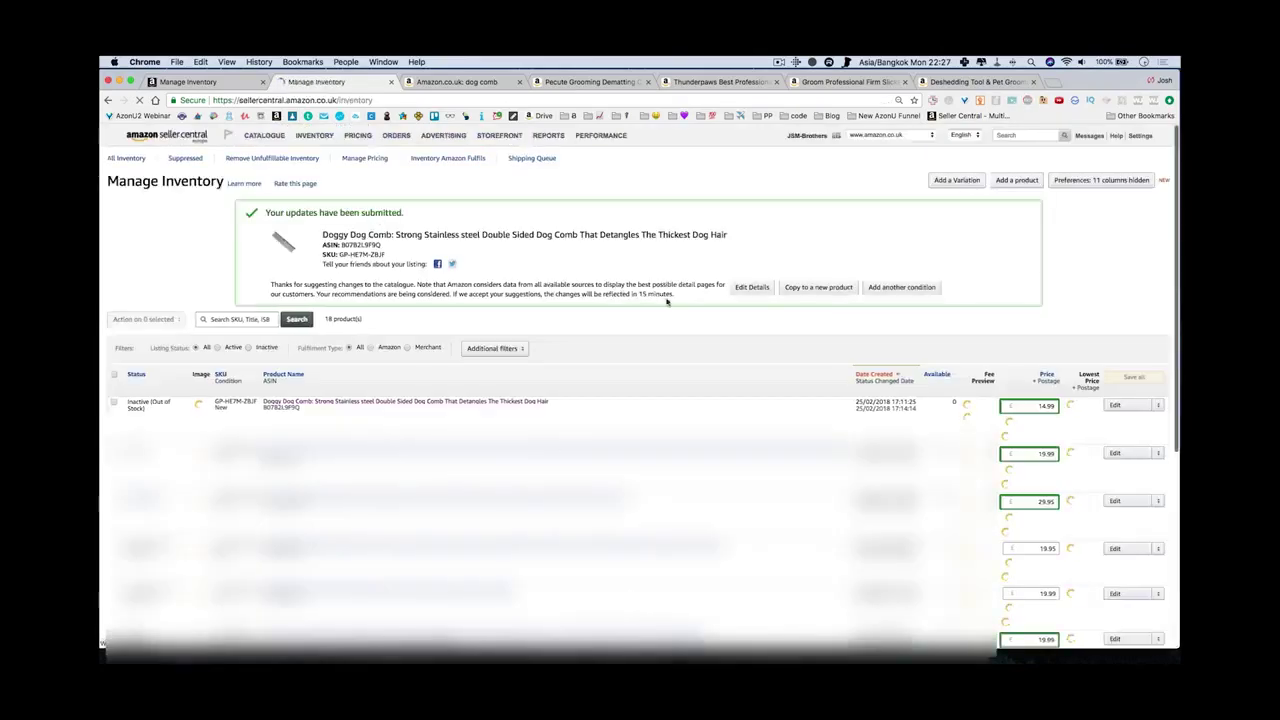
Note the 15-minute processing time in the banner and bring up the Help panel
{"action": "left_click_drag", "start_coordinate": [681, 296], "coordinate": [639, 294]}
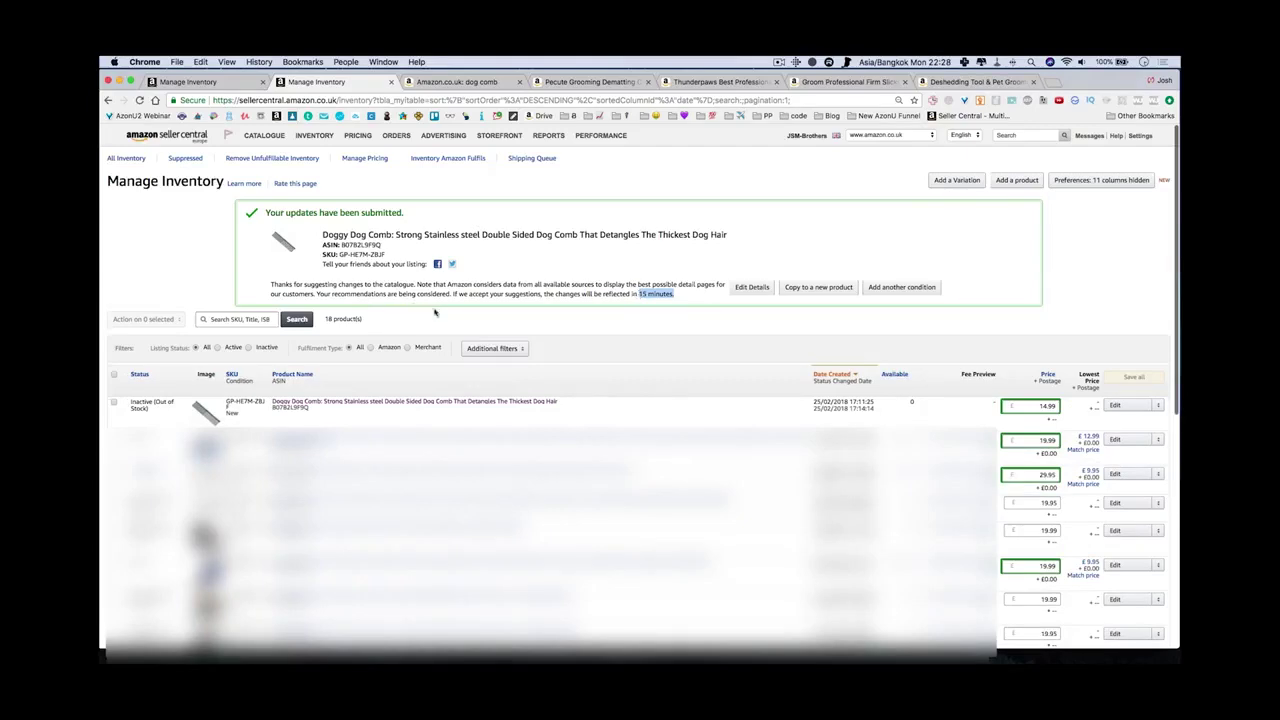
{"action": "left_click", "coordinate": [1116, 136]}
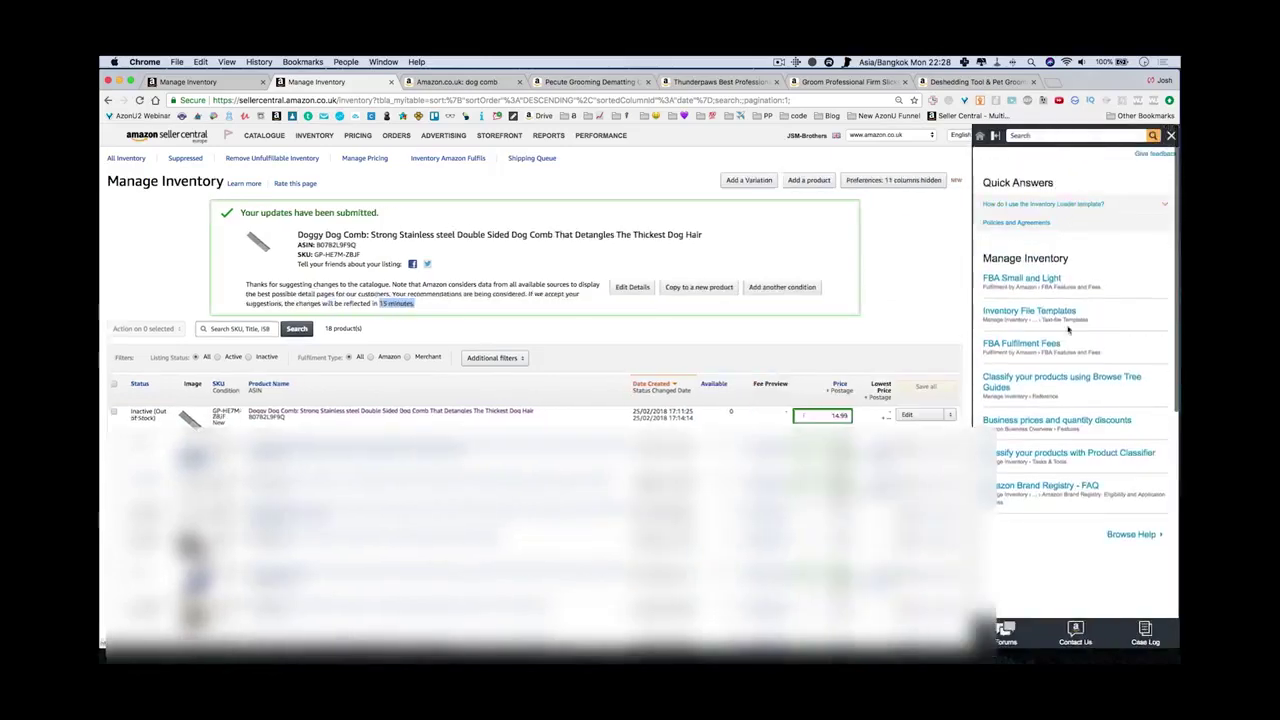
Navigate Contact Seller Support to the Selling on Amazon 'Fix a product page' request
{"action": "left_click", "coordinate": [1075, 630]}
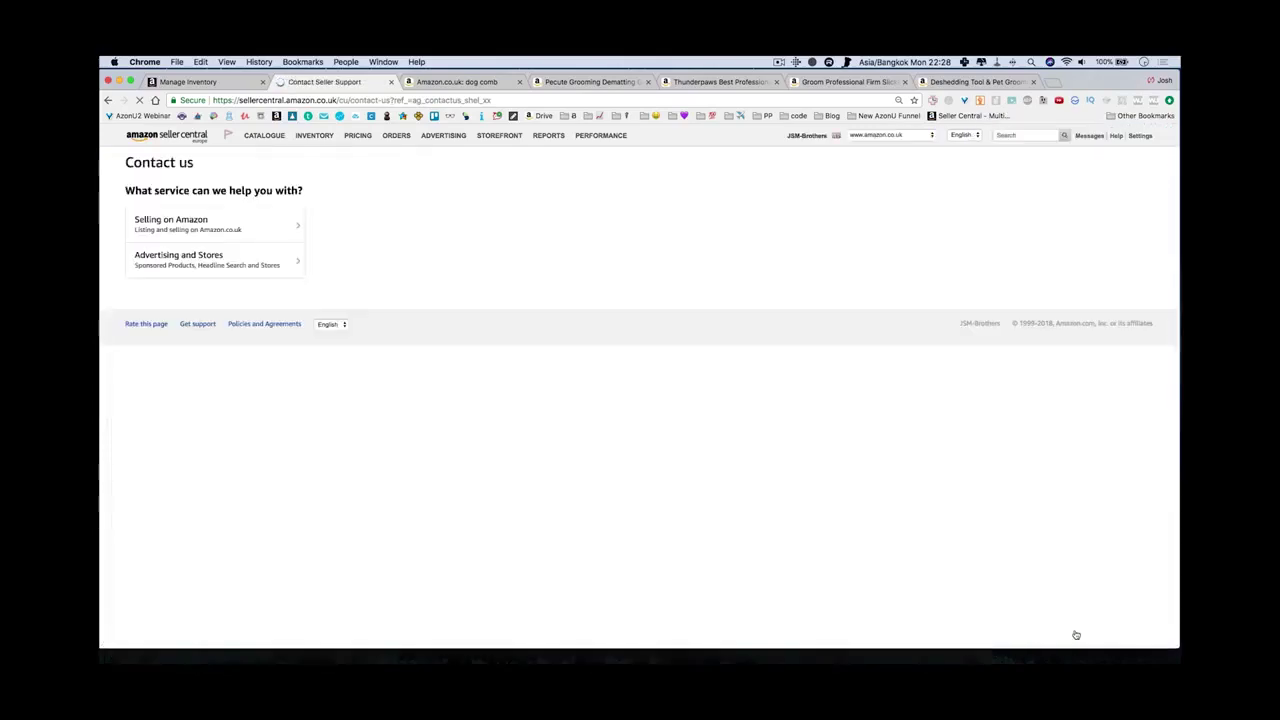
{"action": "left_click", "coordinate": [215, 228]}
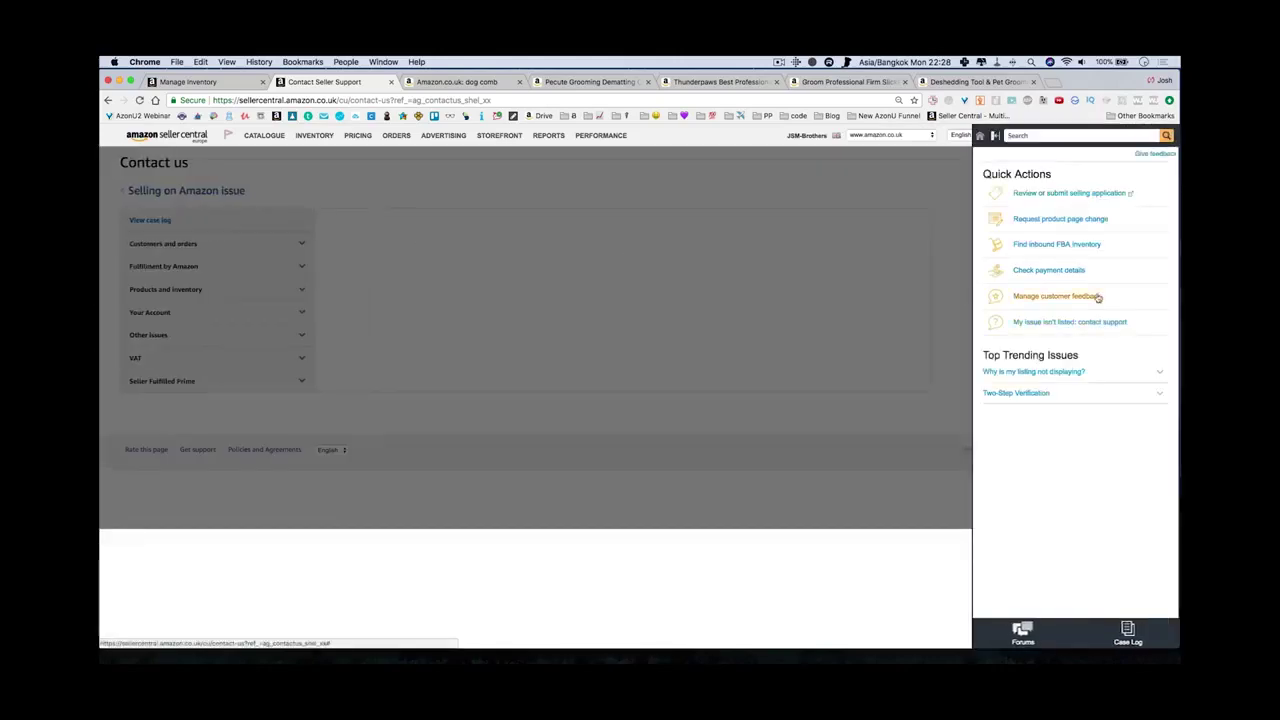
{"action": "left_click", "coordinate": [1065, 226]}
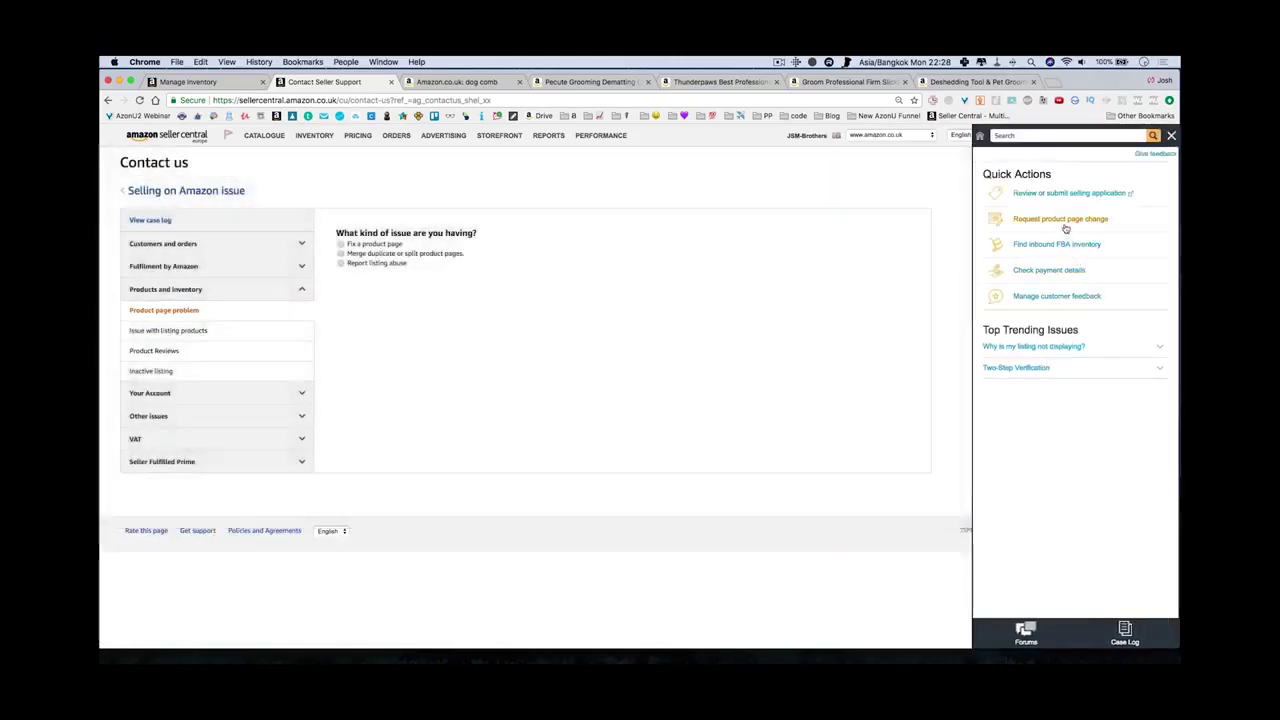
{"action": "left_click", "coordinate": [166, 331]}
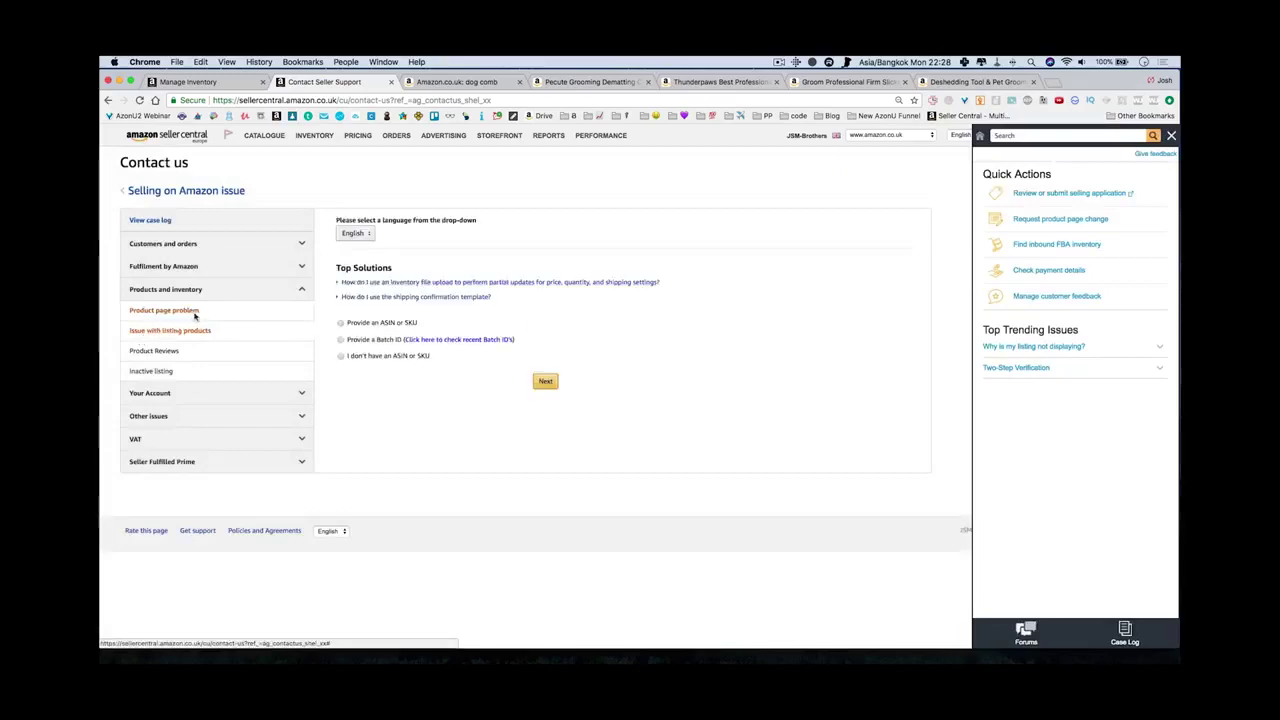
{"action": "left_click", "coordinate": [182, 315]}
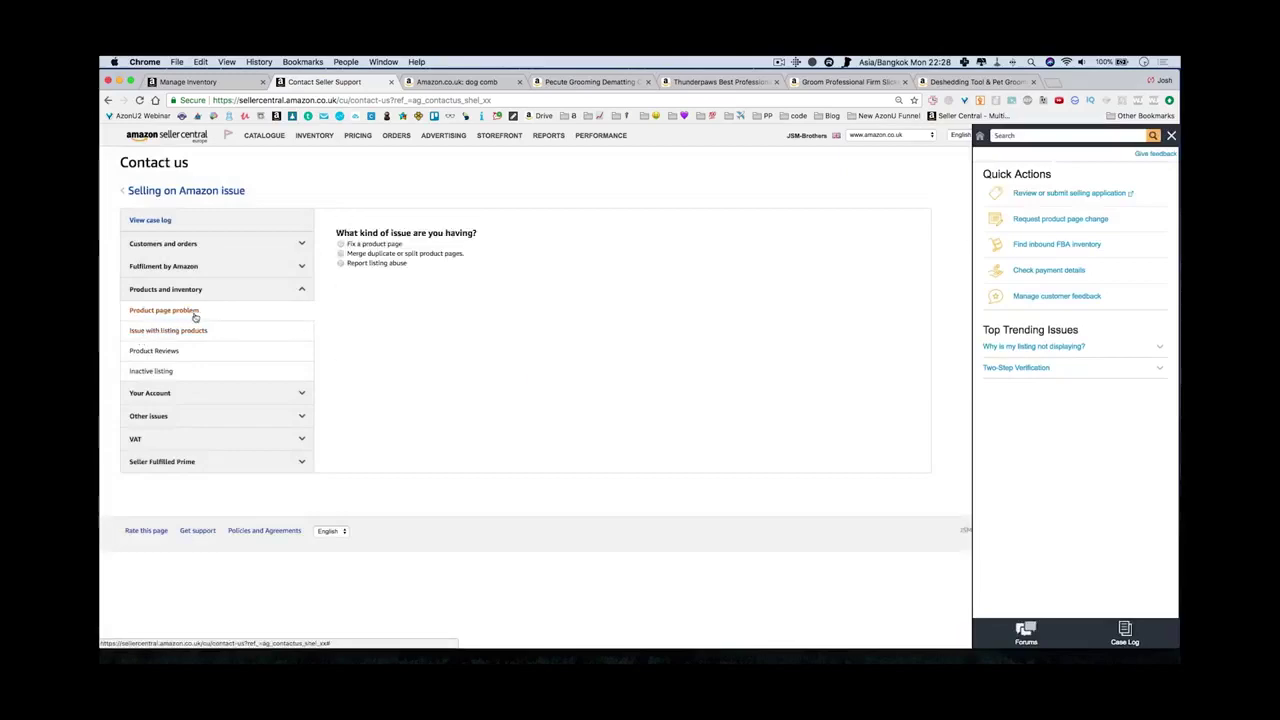
{"action": "left_click", "coordinate": [380, 245]}
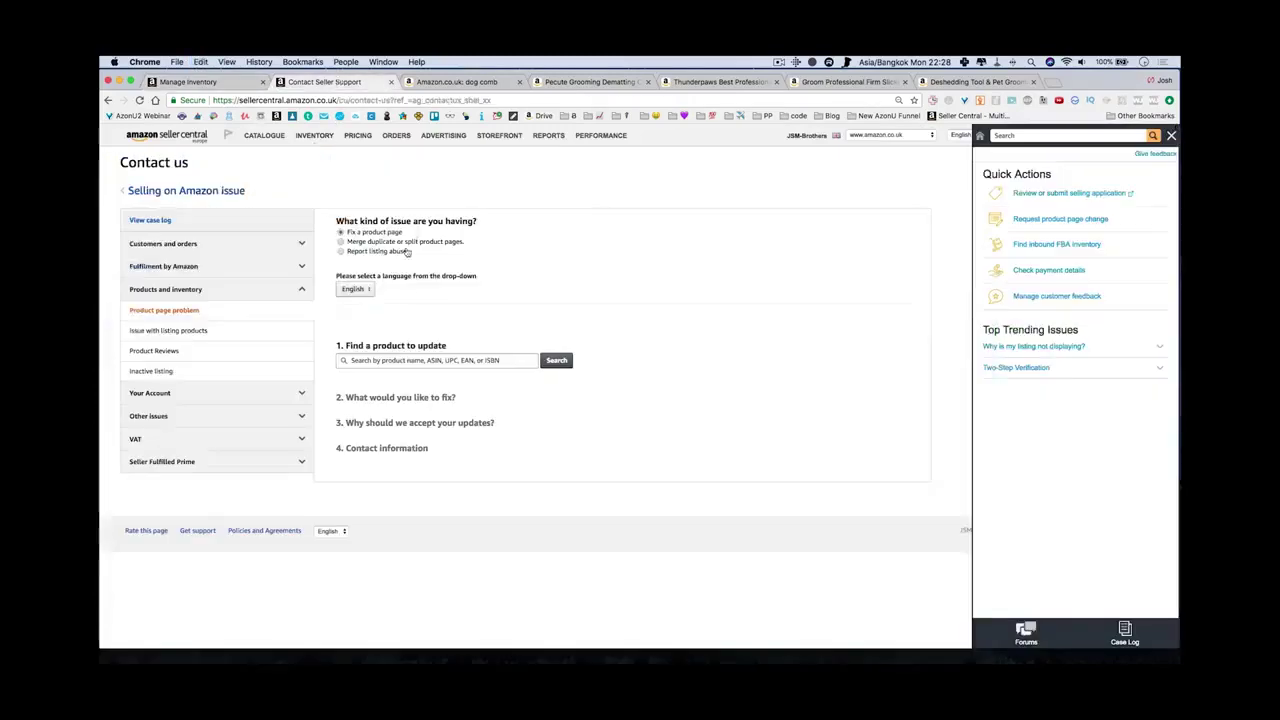
Find the Doggy Dog Comb by pasting its ASIN into the product search
{"action": "left_click", "coordinate": [394, 360]}
{"action": "key", "text": "super+v"}
{"action": "key", "text": "Return"}
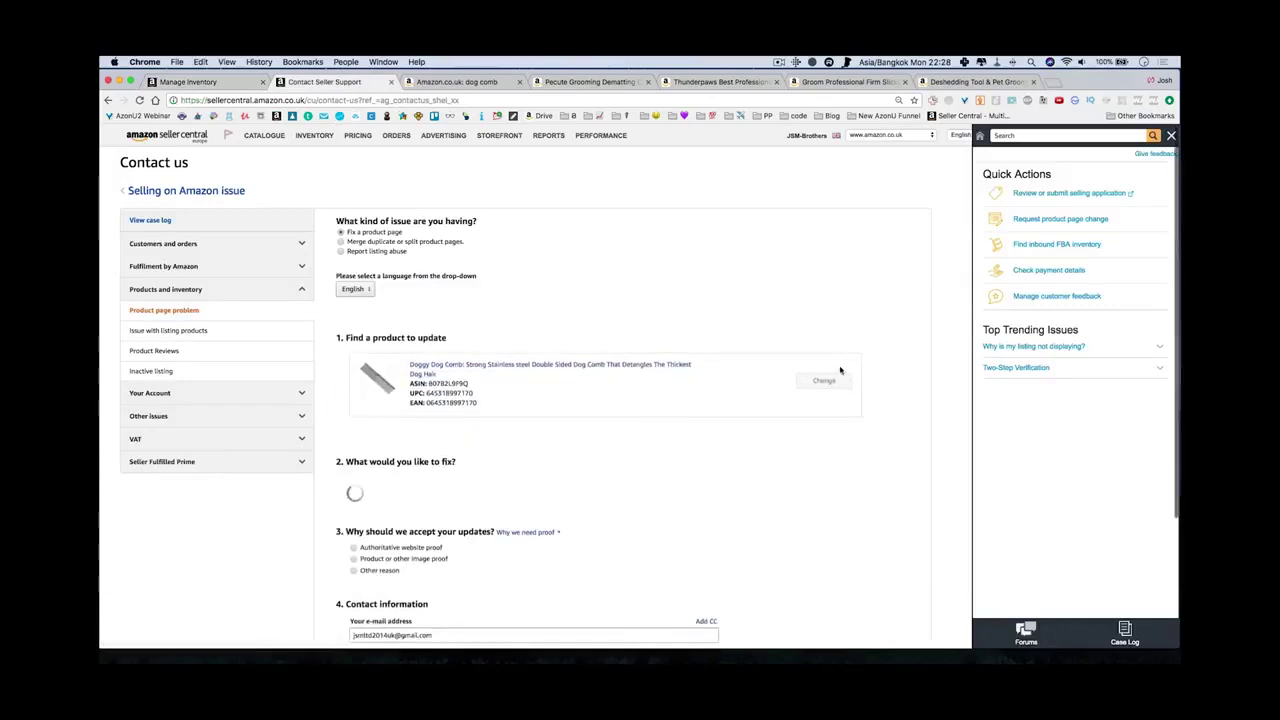
{"action": "scroll", "coordinate": [543, 378], "scroll_direction": "down", "scroll_amount": 2}
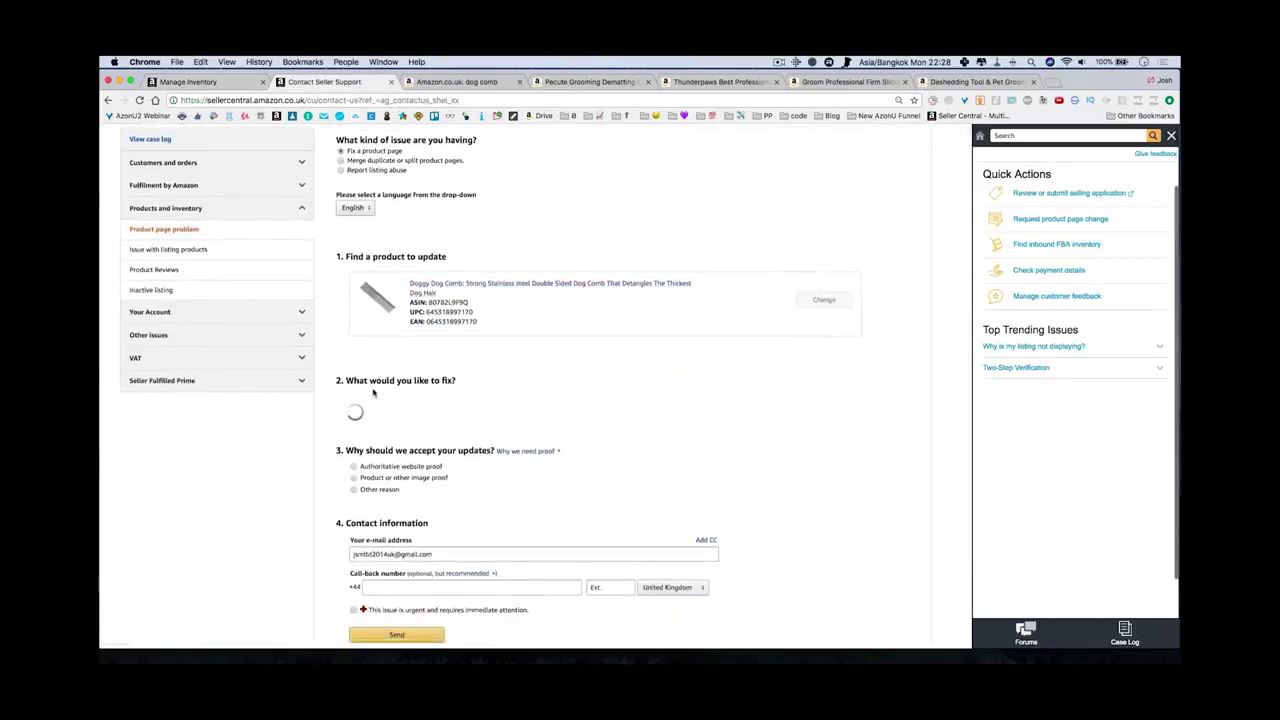
{"action": "scroll", "coordinate": [362, 413], "scroll_direction": "down", "scroll_amount": 2}
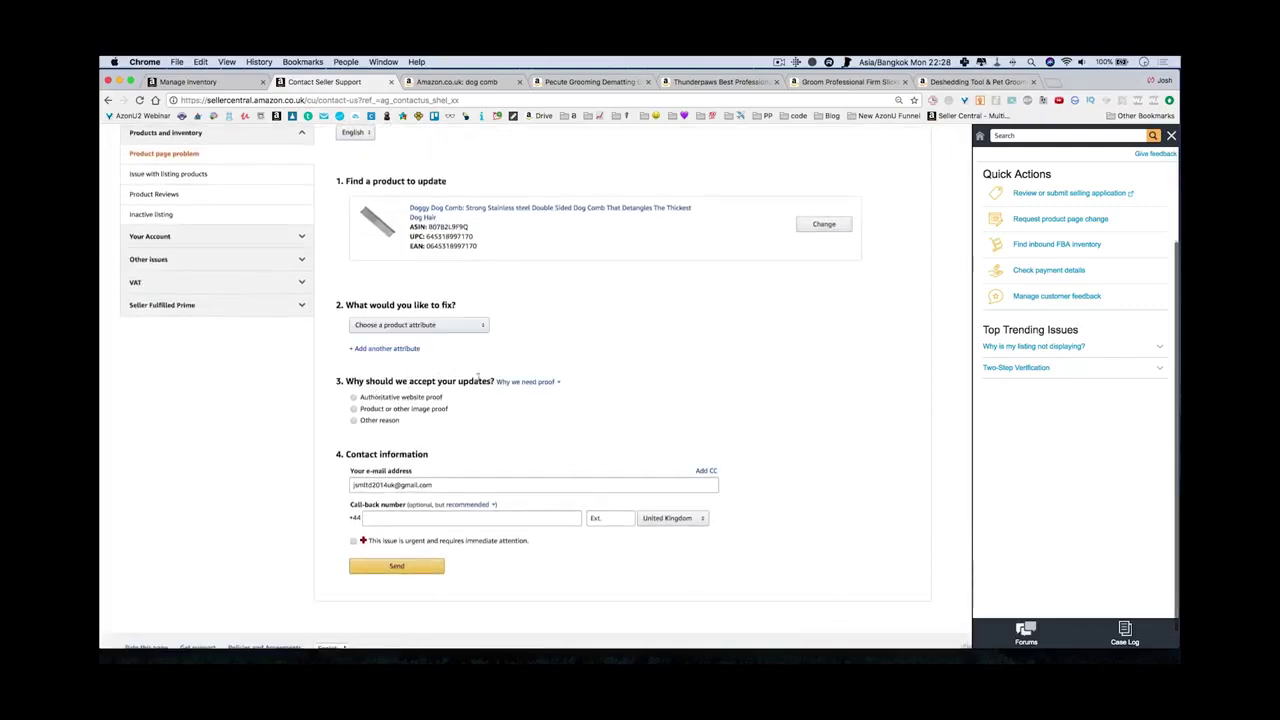
Choose Category as the attribute to fix and search the category tree for 'com'
{"action": "left_click", "coordinate": [358, 421]}
{"action": "left_click", "coordinate": [390, 325]}
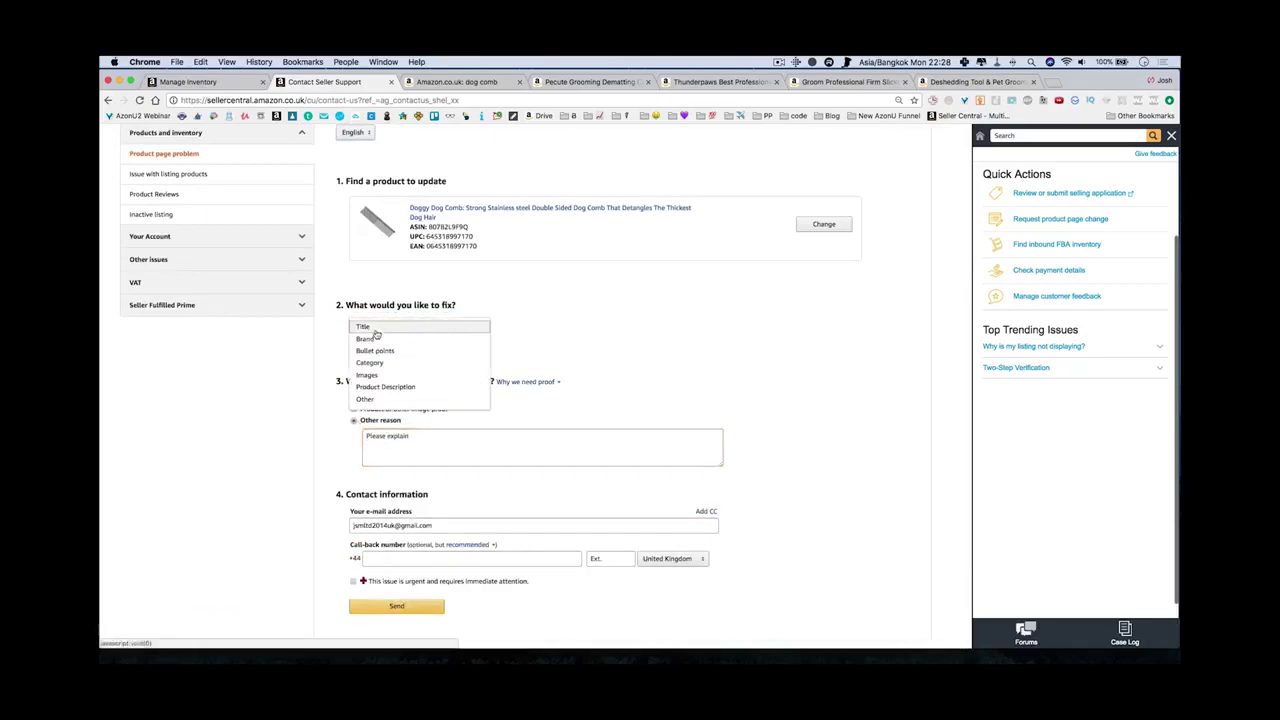
{"action": "left_click", "coordinate": [370, 363]}
{"action": "left_click", "coordinate": [400, 383]}
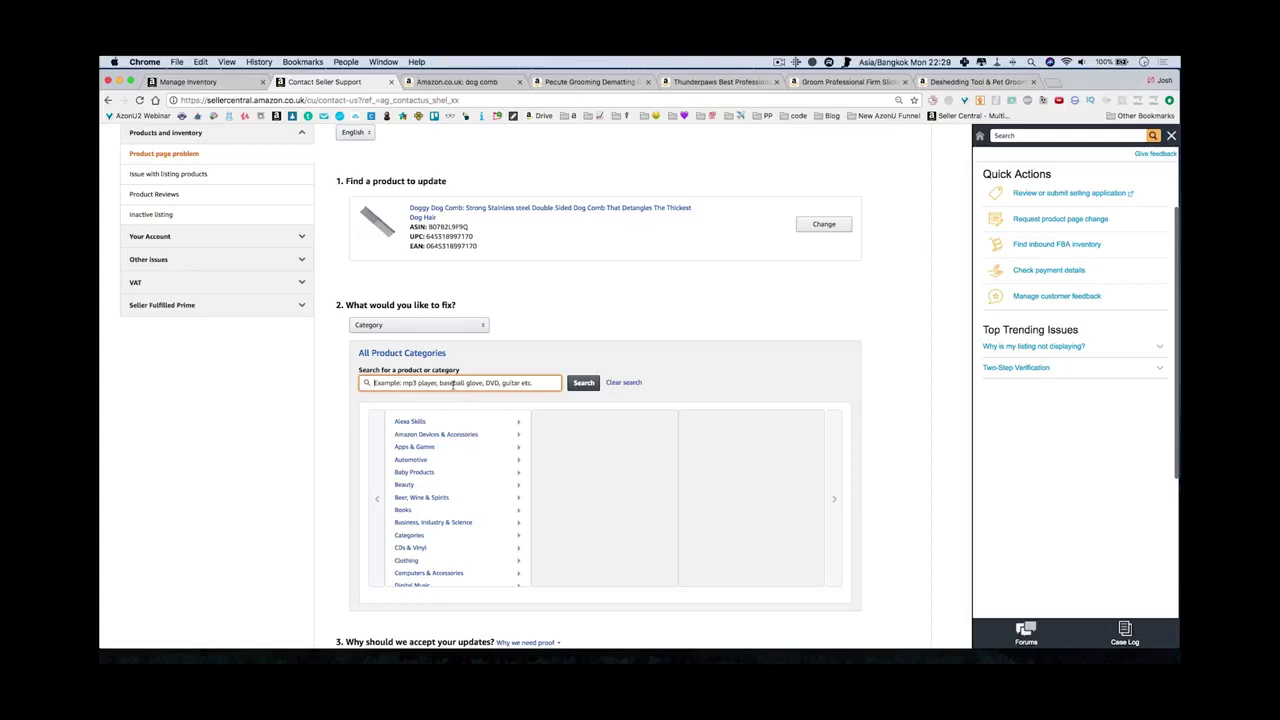
{"action": "type", "text": "comb"}
{"action": "left_click", "coordinate": [584, 383]}
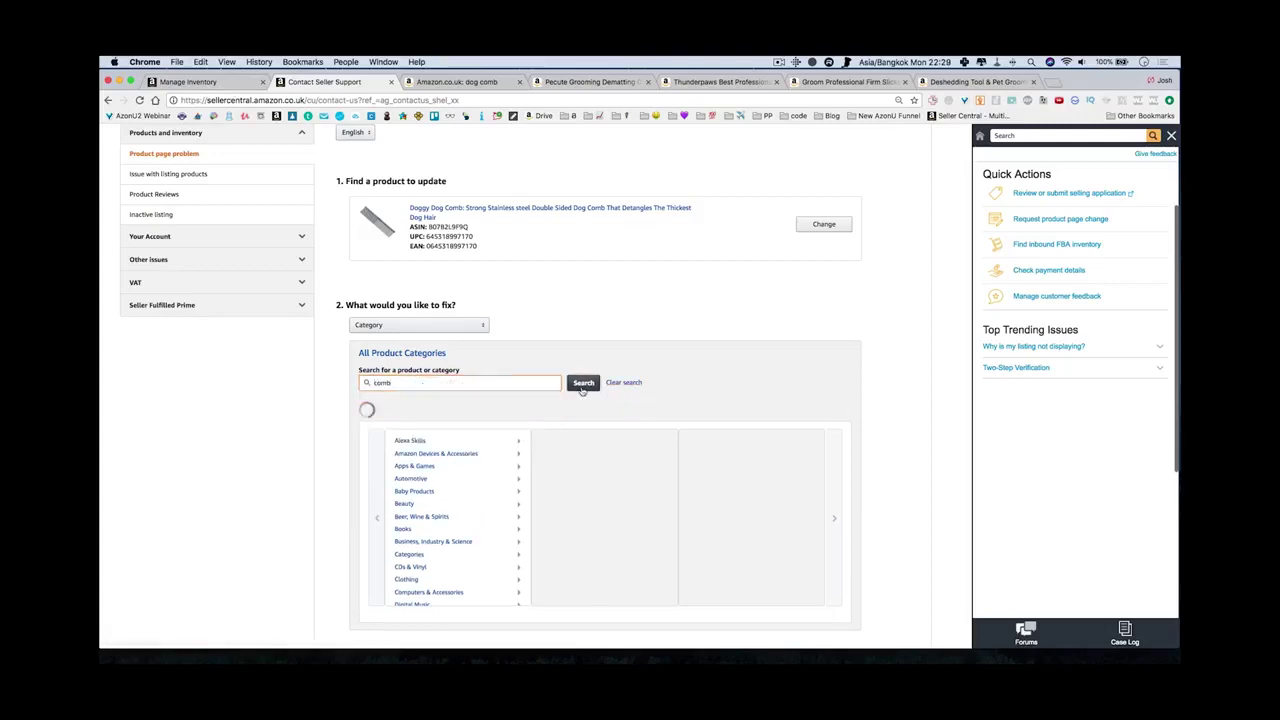
{"action": "scroll", "coordinate": [548, 483], "scroll_direction": "down", "scroll_amount": 3}
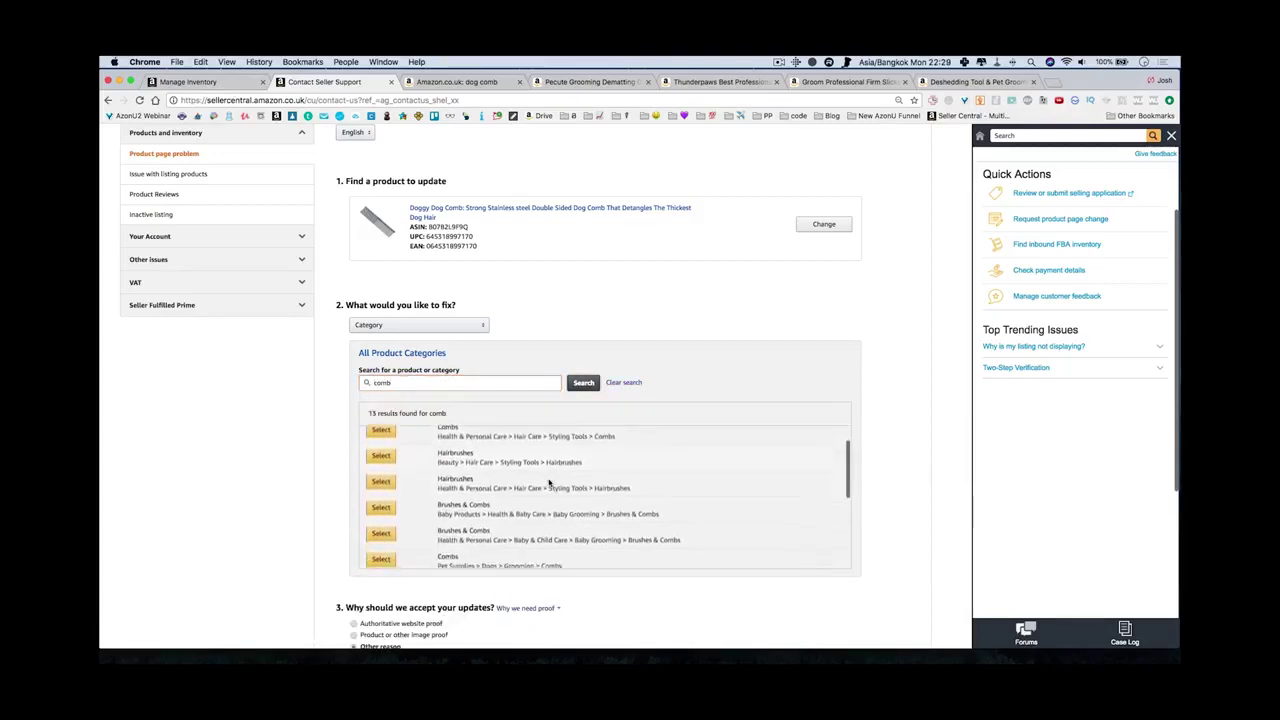
{"action": "scroll", "coordinate": [548, 483], "scroll_direction": "down", "scroll_amount": 3}
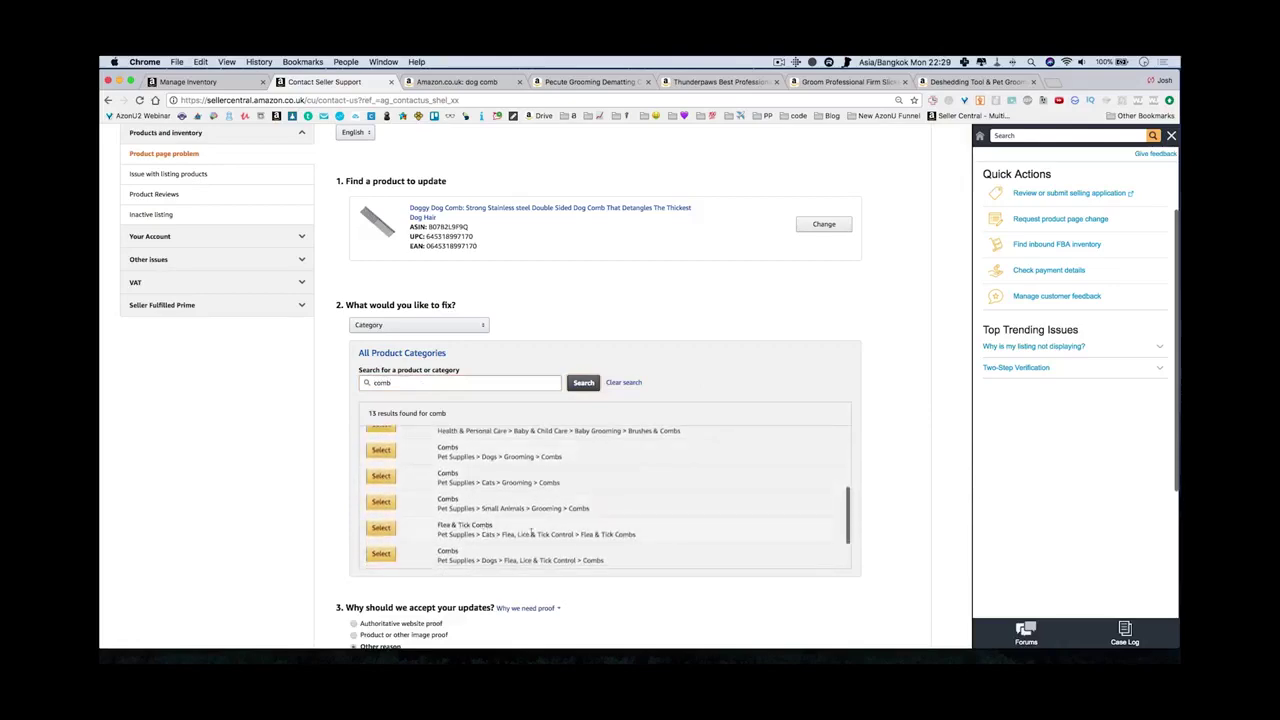
Select the Dogs > Flea, Lice & Tick Control > Combs category and answer Yes
{"action": "left_click_drag", "start_coordinate": [640, 535], "coordinate": [497, 531]}
{"action": "scroll", "coordinate": [505, 515], "scroll_direction": "down", "scroll_amount": 2}
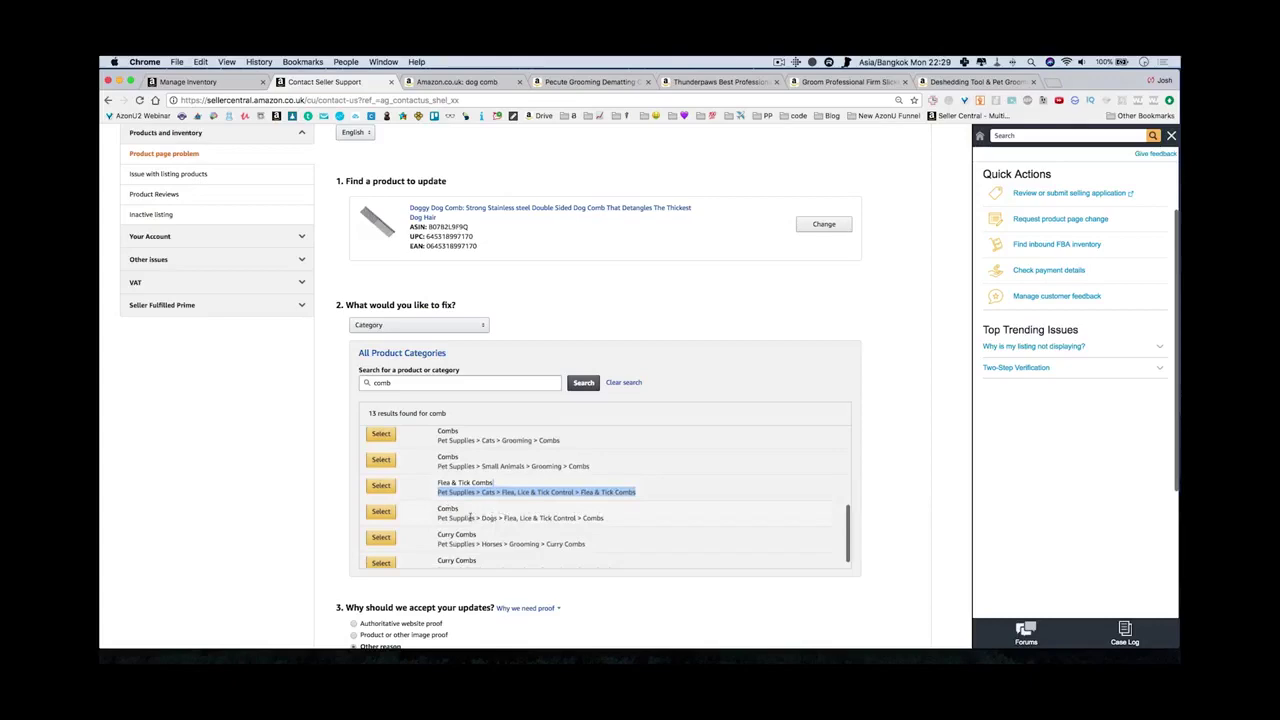
{"action": "left_click_drag", "start_coordinate": [505, 518], "coordinate": [605, 520]}
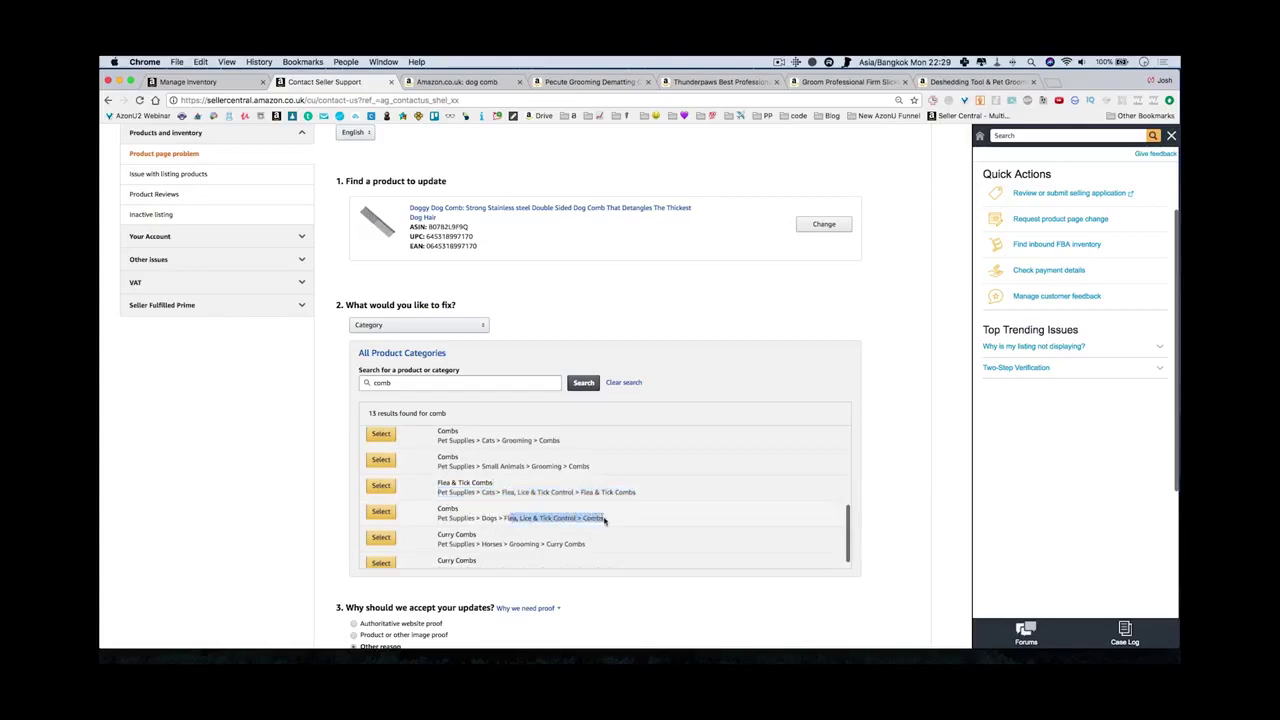
{"action": "left_click", "coordinate": [605, 520]}
{"action": "left_click", "coordinate": [381, 511]}
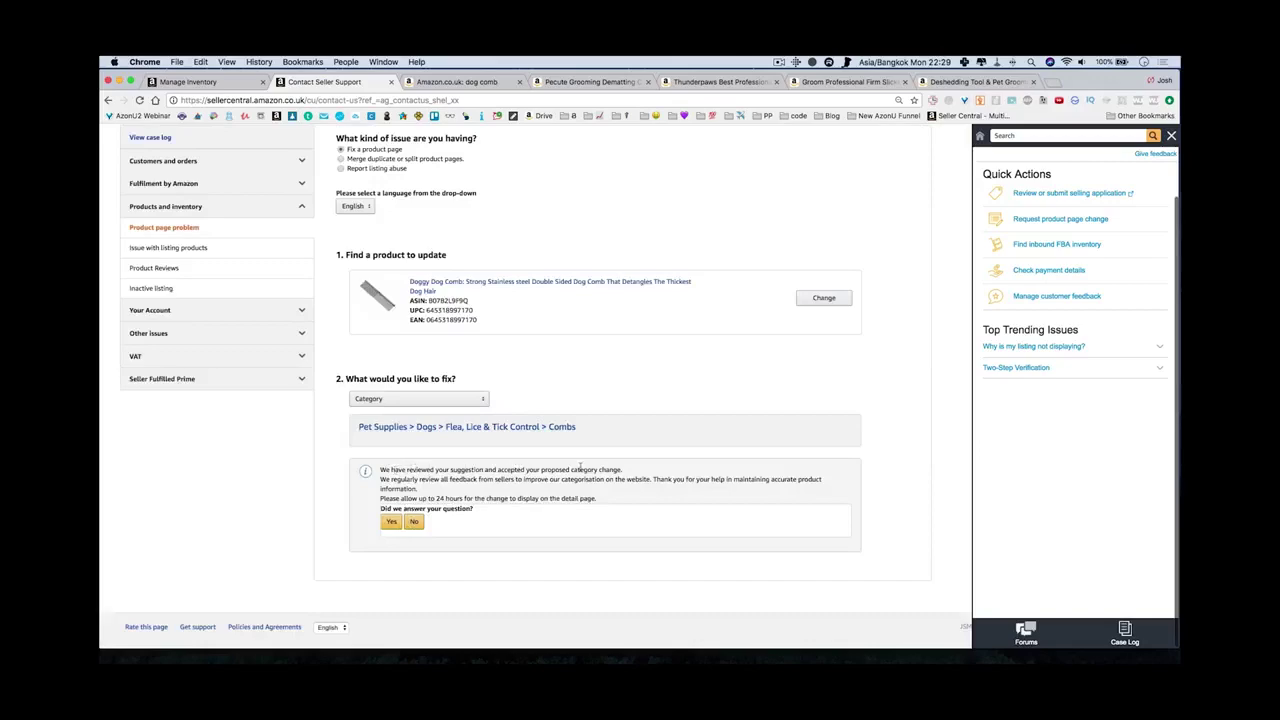
{"action": "left_click", "coordinate": [391, 522]}
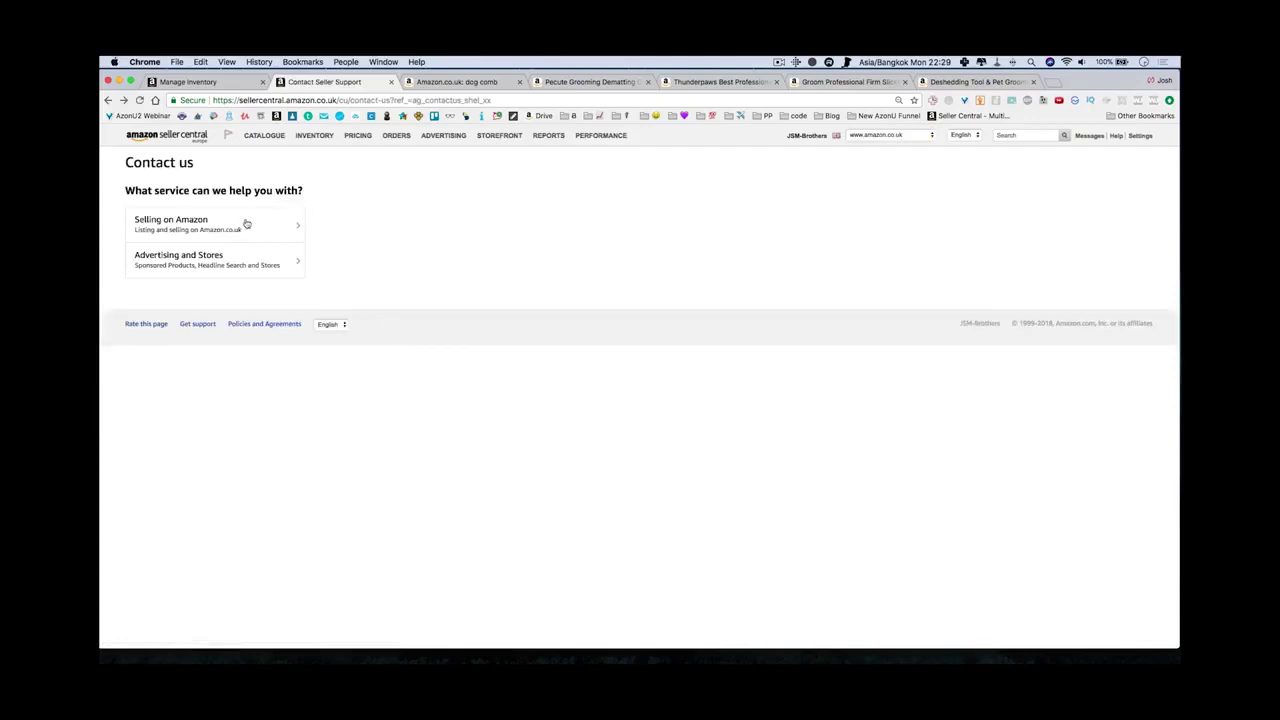
Restart a Fix a product page request and look up the comb by its ASIN
{"action": "left_click", "coordinate": [245, 222]}
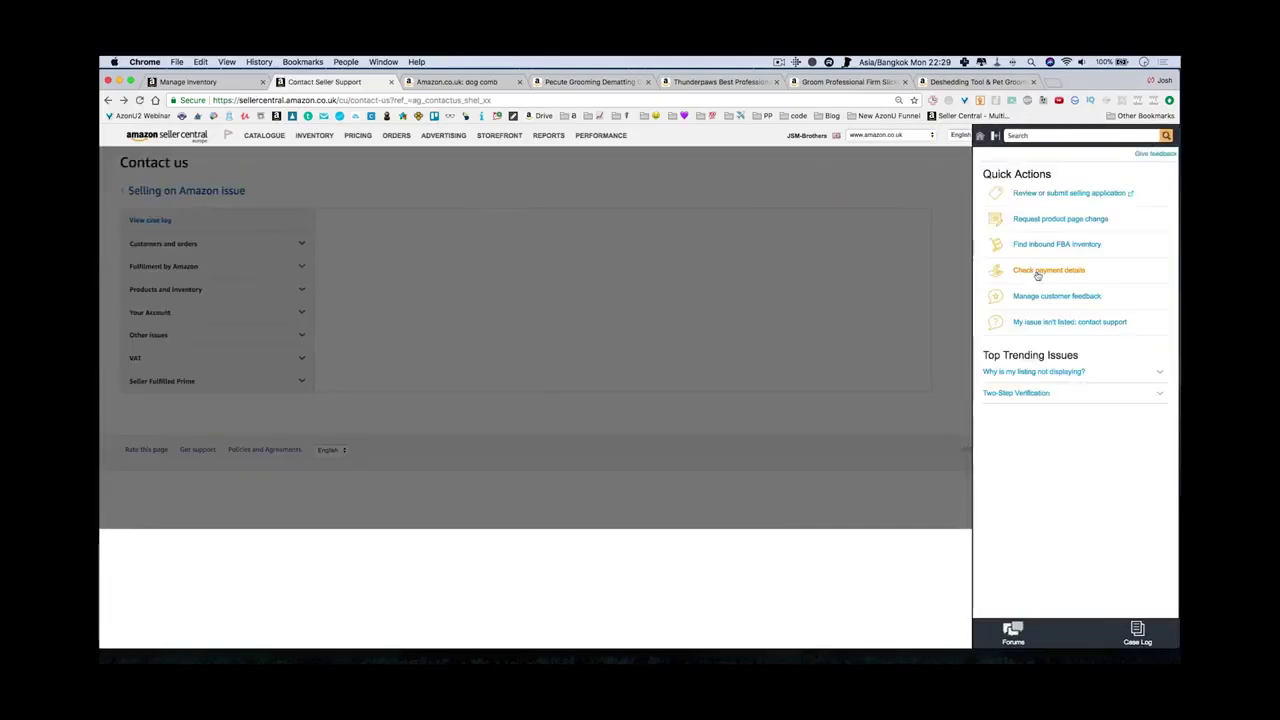
{"action": "left_click", "coordinate": [1052, 222]}
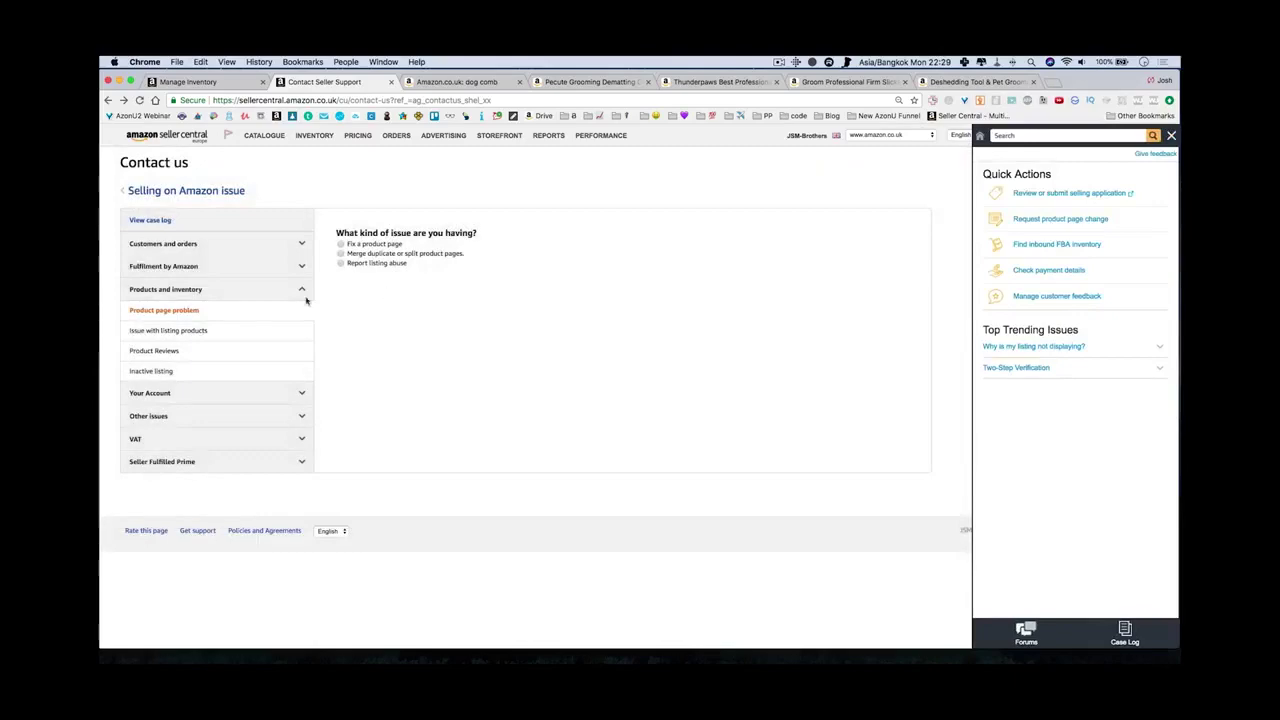
{"action": "left_click", "coordinate": [393, 244]}
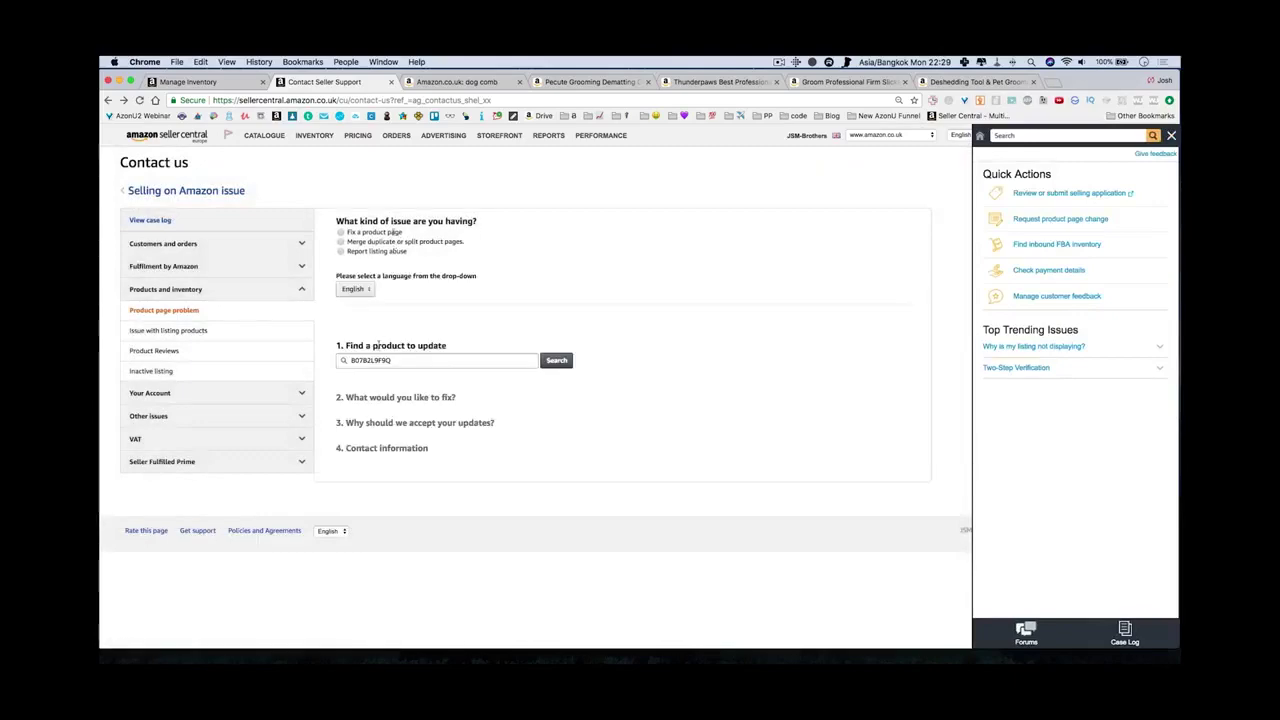
{"action": "left_click", "coordinate": [556, 360]}
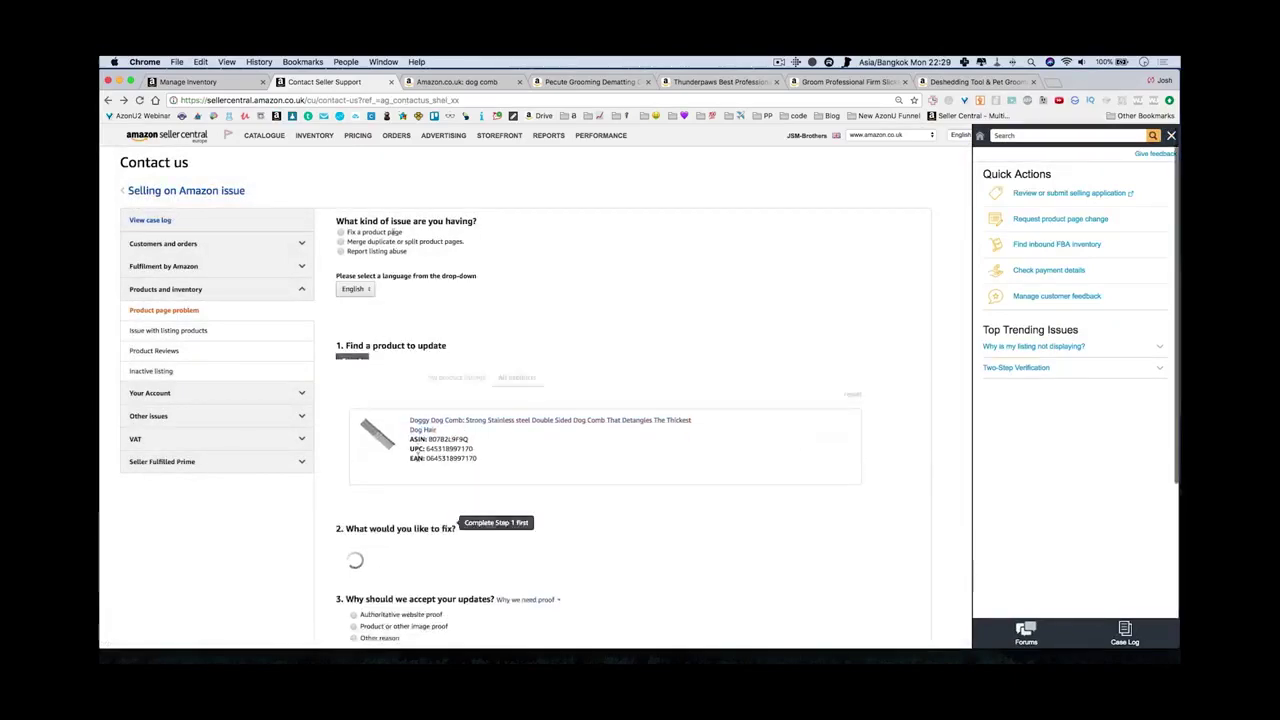
{"action": "scroll", "coordinate": [400, 470], "scroll_direction": "down", "scroll_amount": 2}
Choose Other reason as the justification after comparing the proof options
{"action": "left_click", "coordinate": [373, 480]}
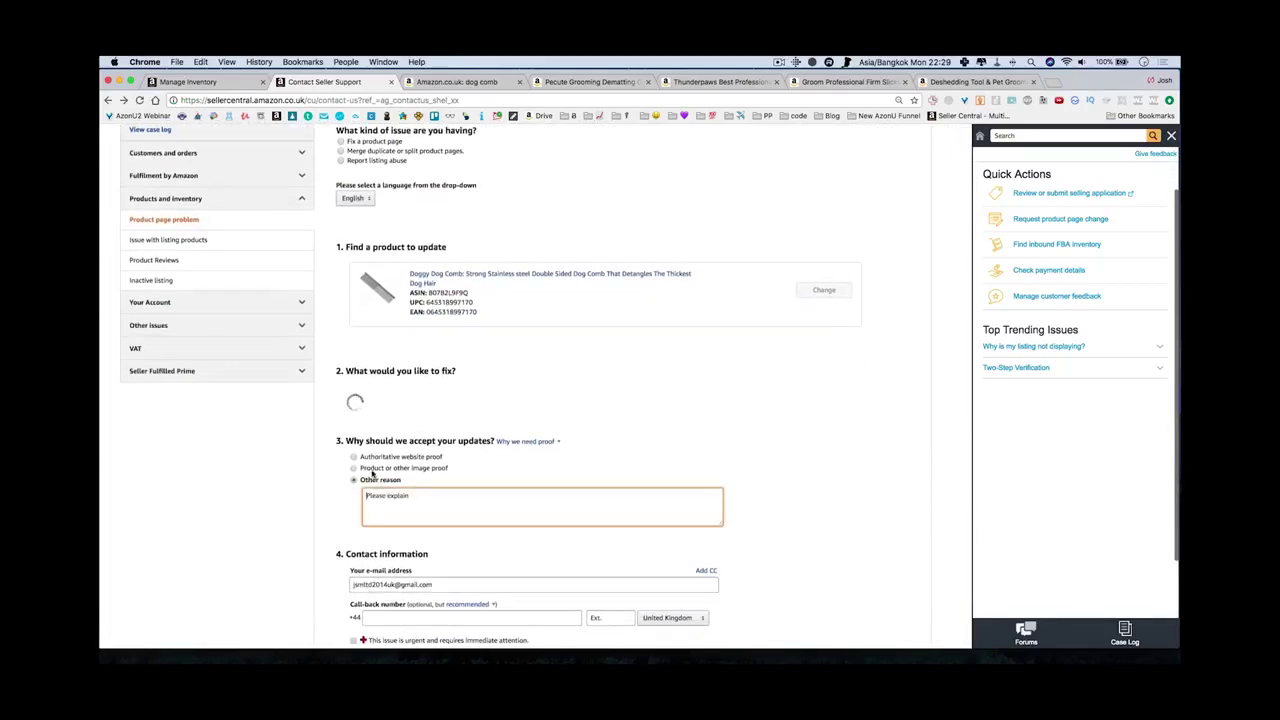
{"action": "left_click", "coordinate": [371, 457]}
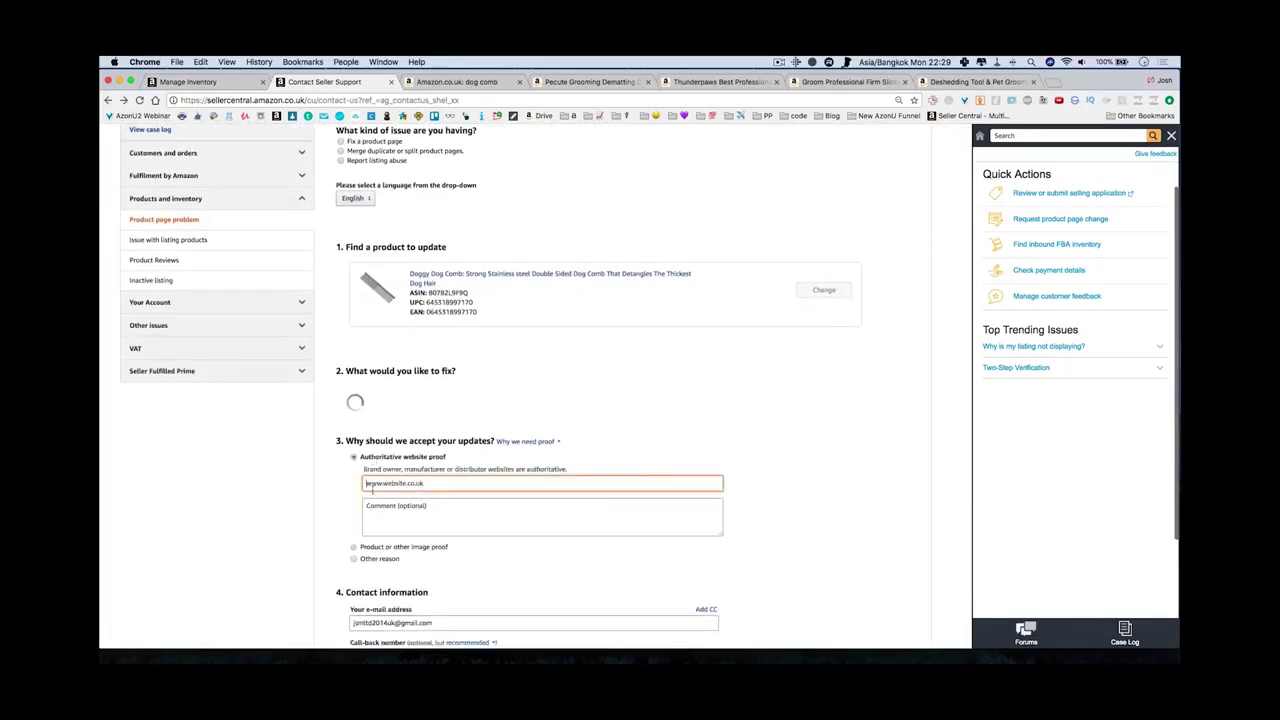
{"action": "left_click", "coordinate": [372, 555]}
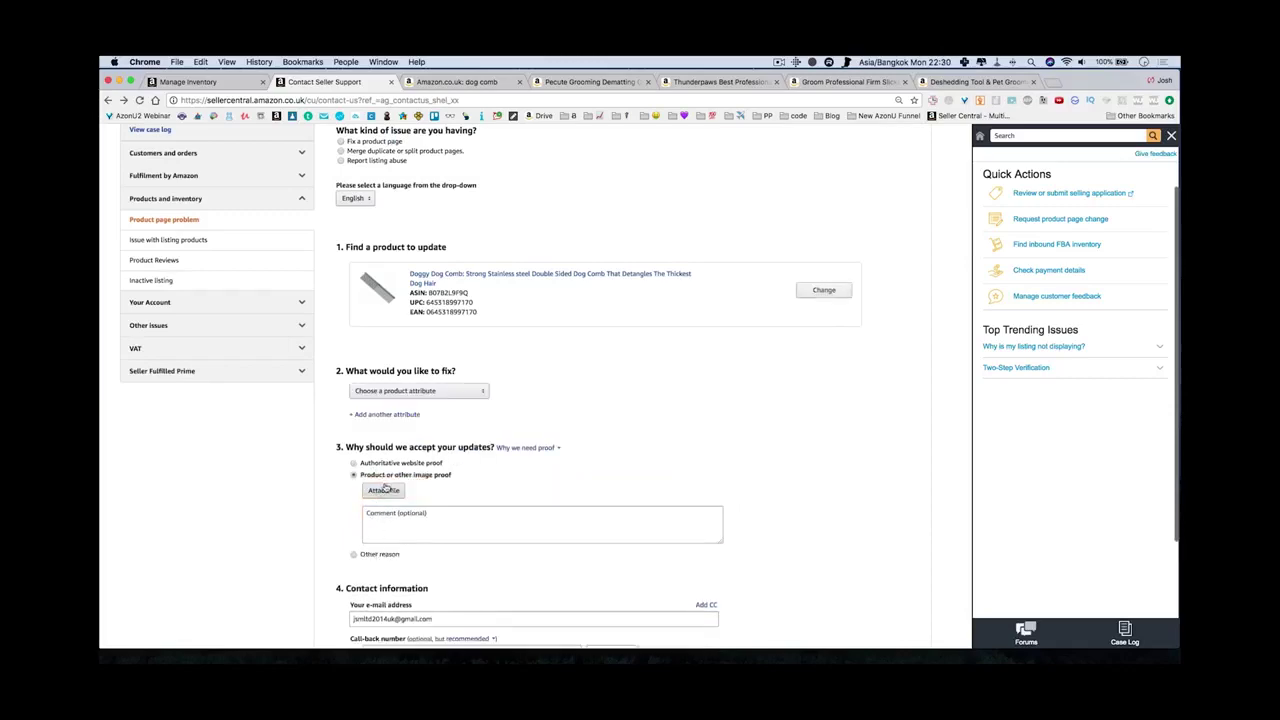
{"action": "left_click", "coordinate": [355, 554]}
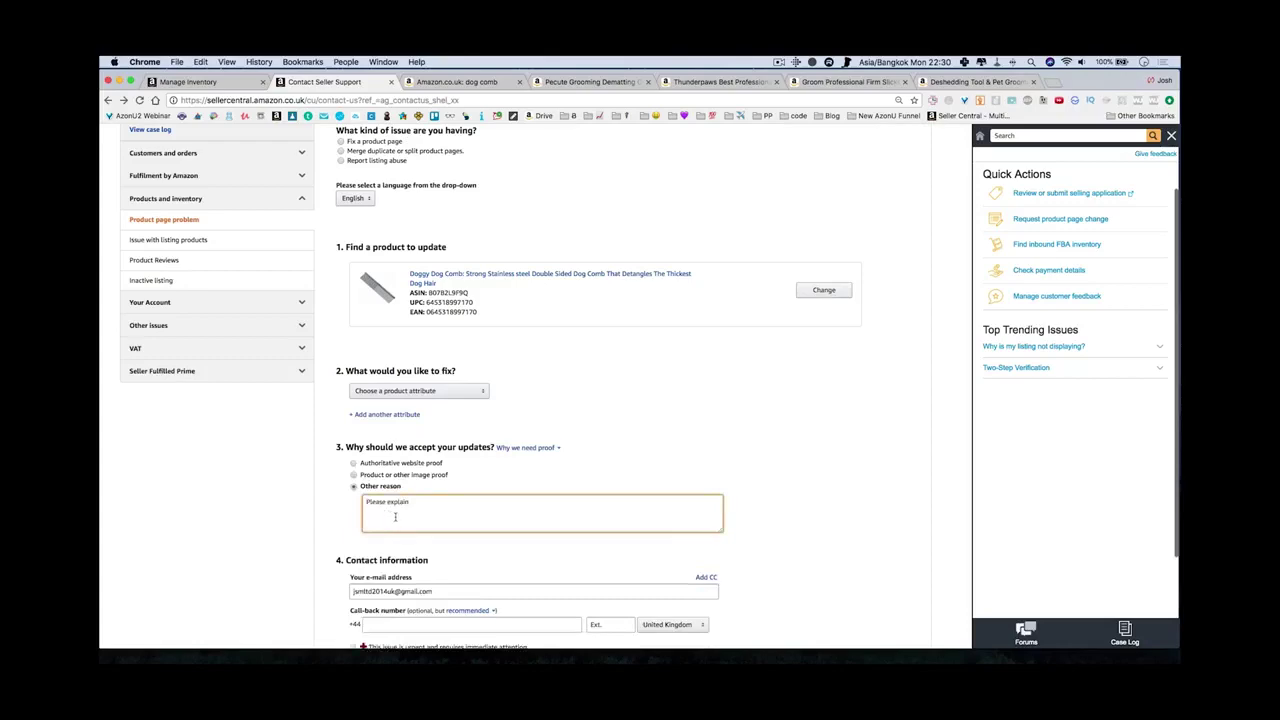
Explain under Other reason: 'I feel like this category best represents my product, after looking at other products'
{"action": "type", "text": "I feel like this category best represents my product, af"}
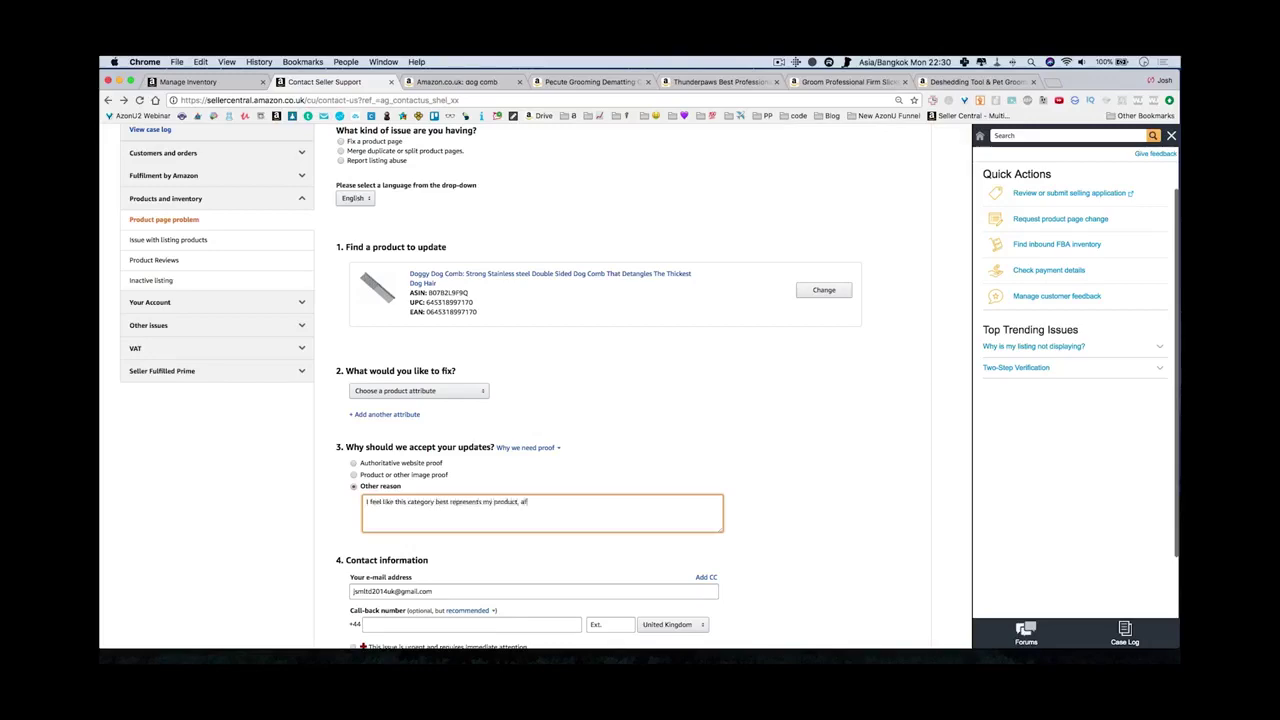
{"action": "type", "text": "ter looking at other products in that category. The first"}
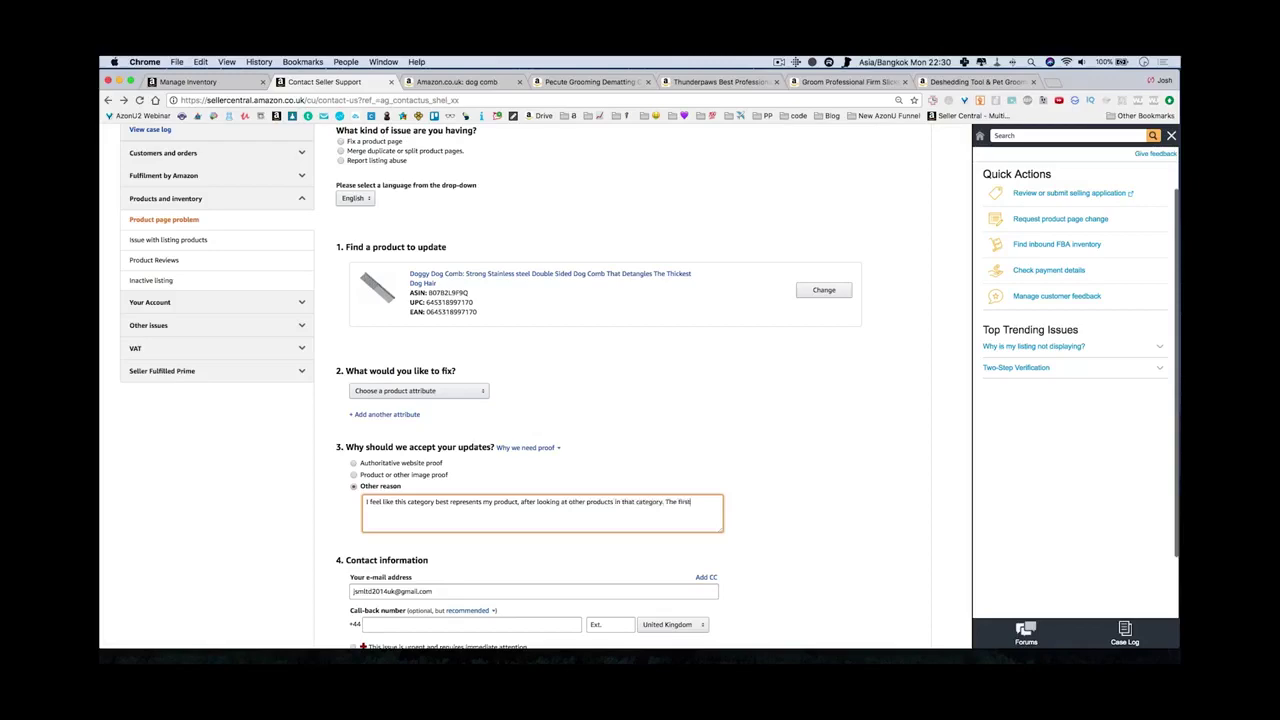
{"action": "type", "text": " category I chose"}
{"action": "type", "text": " was not spe"}
{"action": "type", "text": "cific to this product."}
Pick Category as the attribute to fix for the Doggy Dog Comb and begin a category search
{"action": "left_click", "coordinate": [482, 390]}
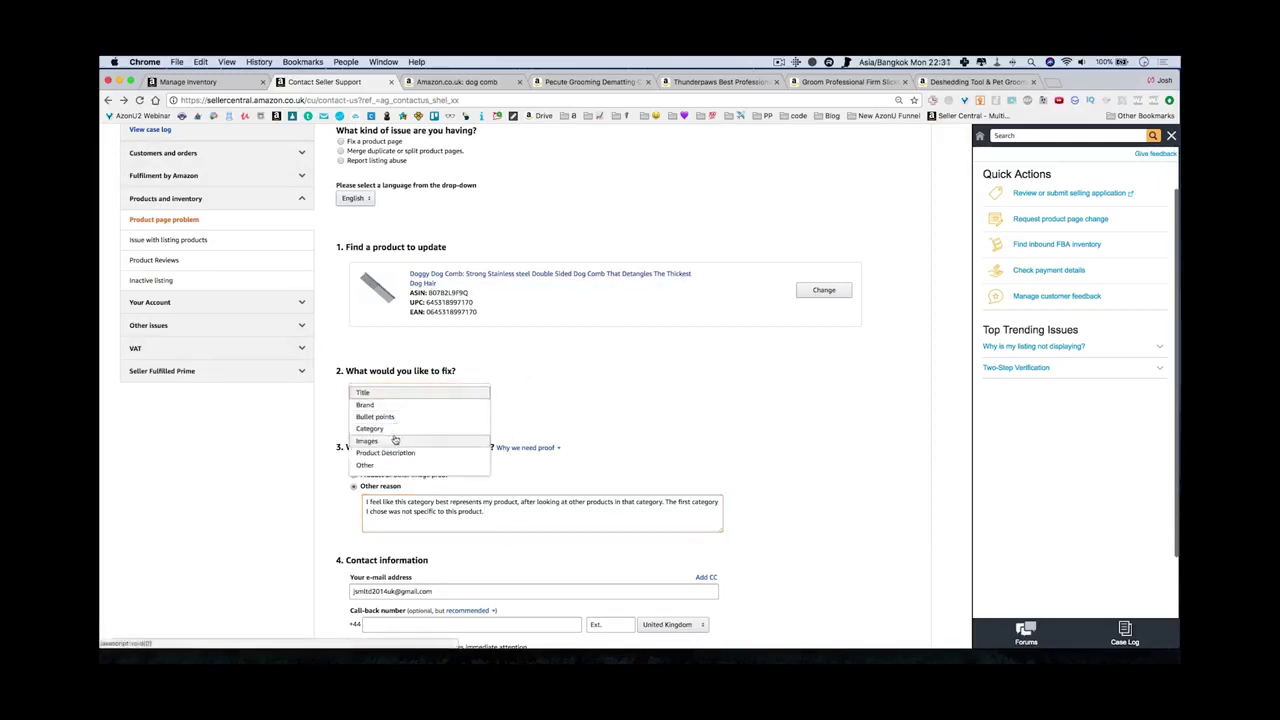
{"action": "left_click", "coordinate": [397, 428]}
{"action": "left_click", "coordinate": [633, 359]}
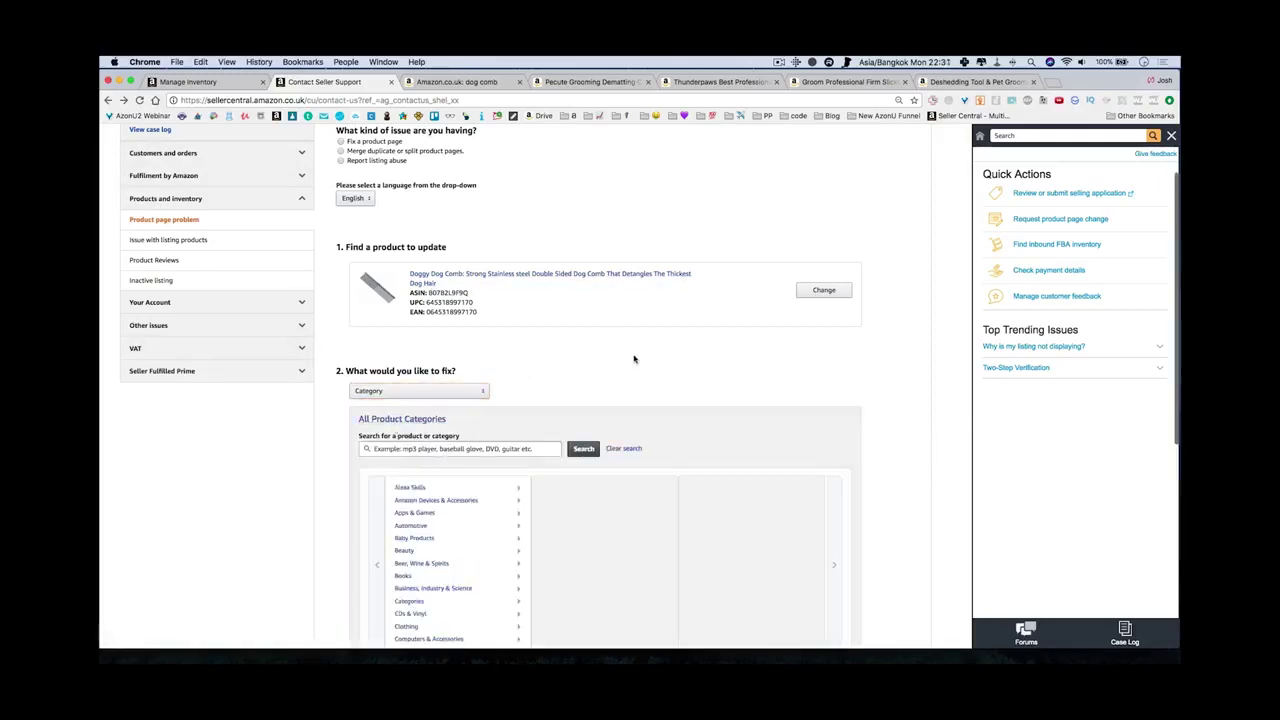
{"action": "scroll", "coordinate": [604, 364], "scroll_direction": "up", "scroll_amount": 3}
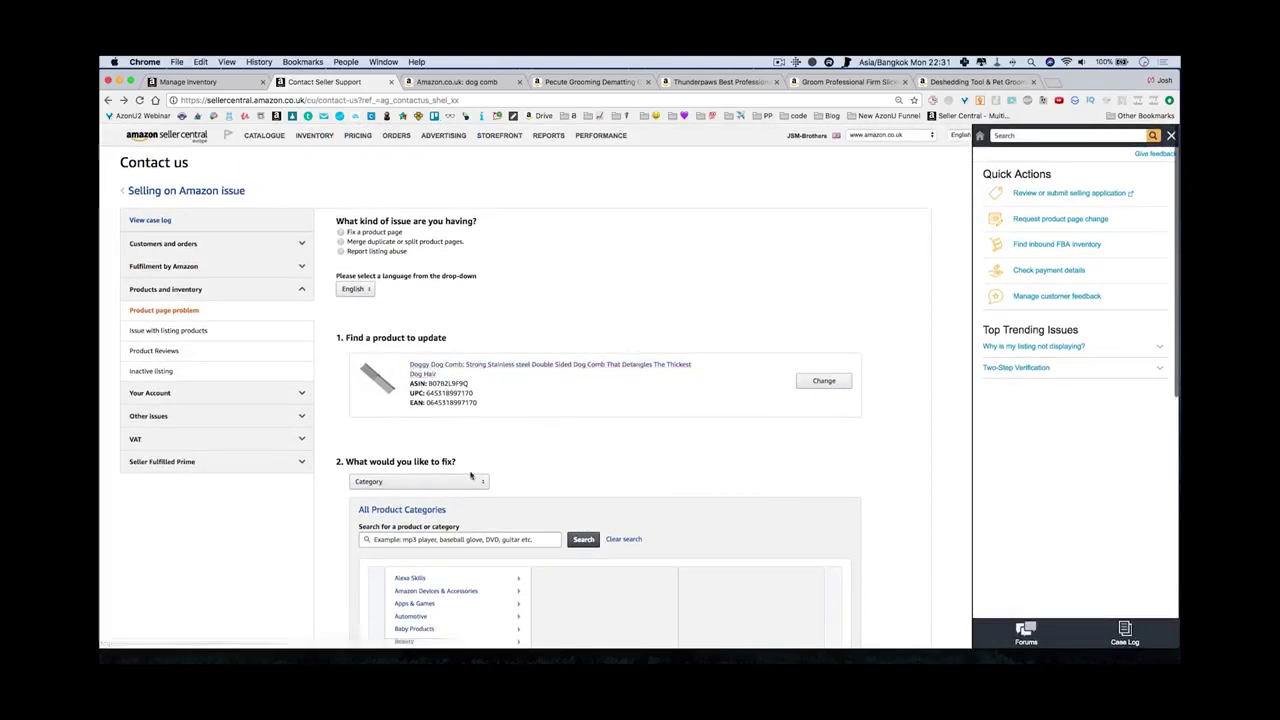
{"action": "left_click", "coordinate": [409, 542]}
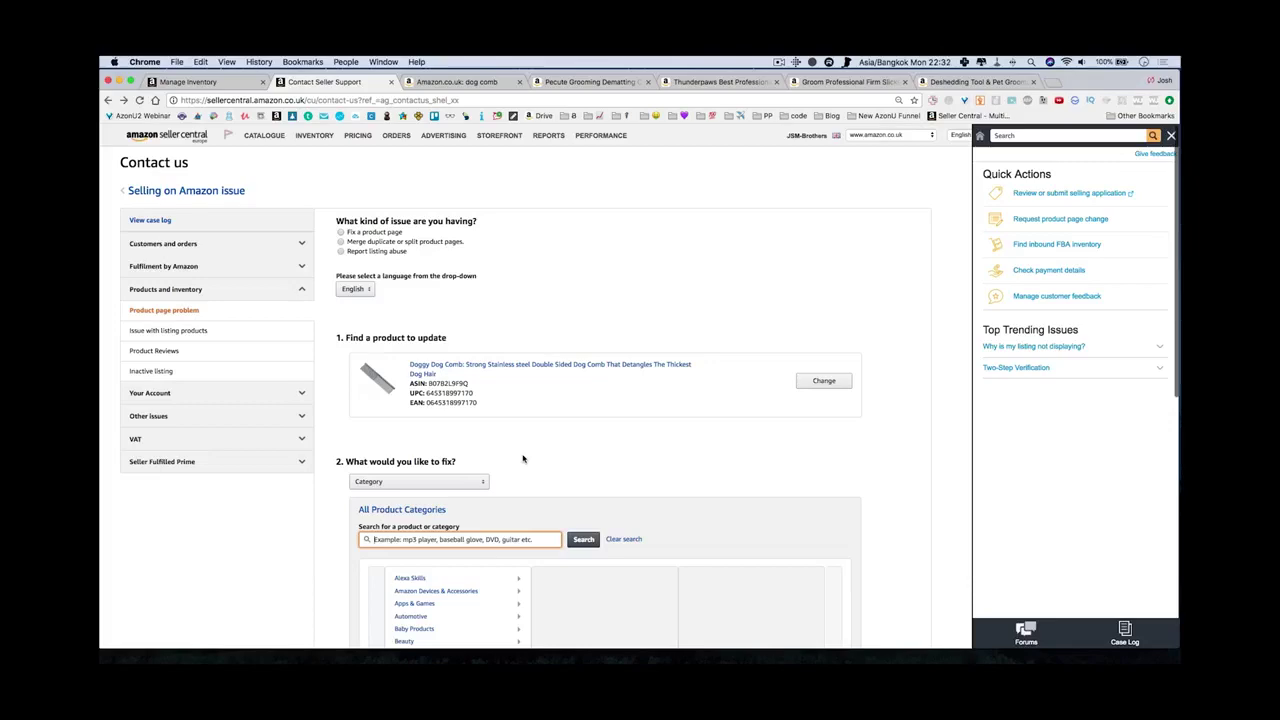
Return to the Seller Central home dashboard via the Amazon Seller Central logo
{"action": "left_click", "coordinate": [166, 136]}
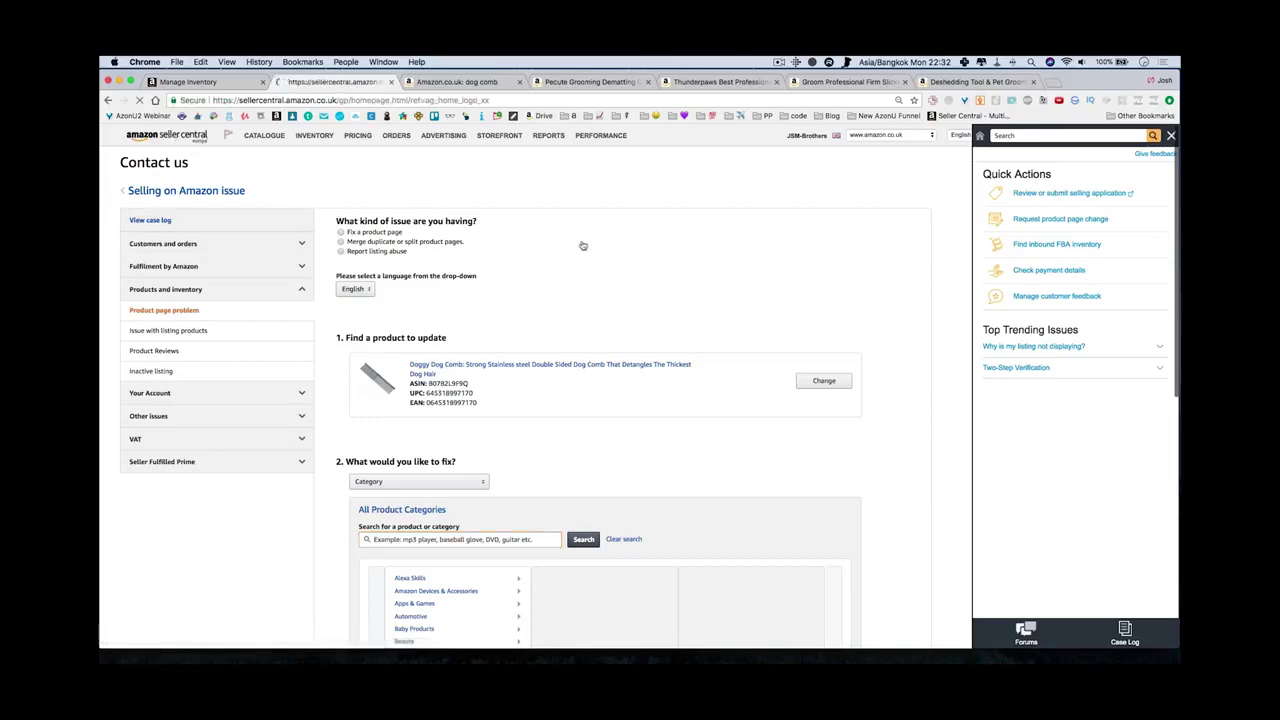